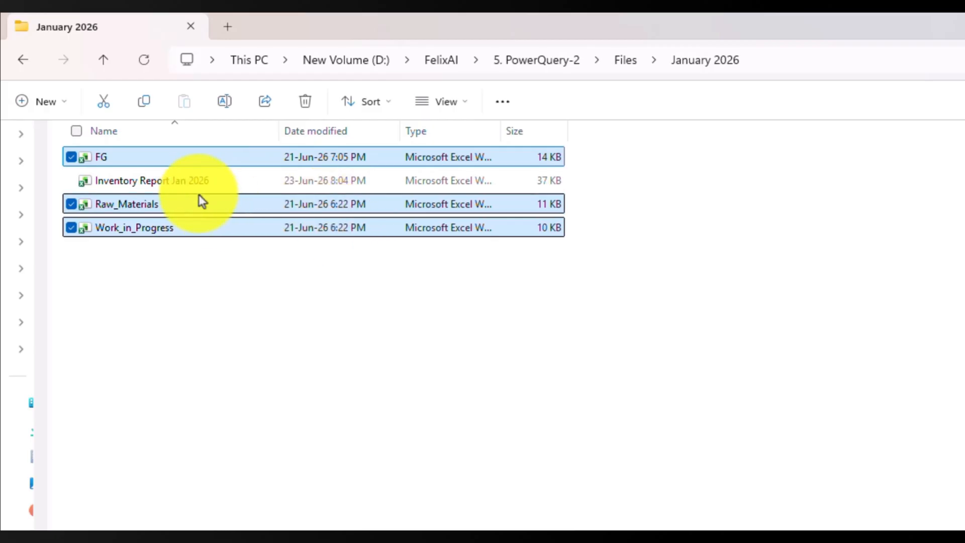
Step: Look through the FG, Raw Materials and WIP source workbooks for the monthly inventory report
{"action": "left_click", "coordinate": [198, 182]}
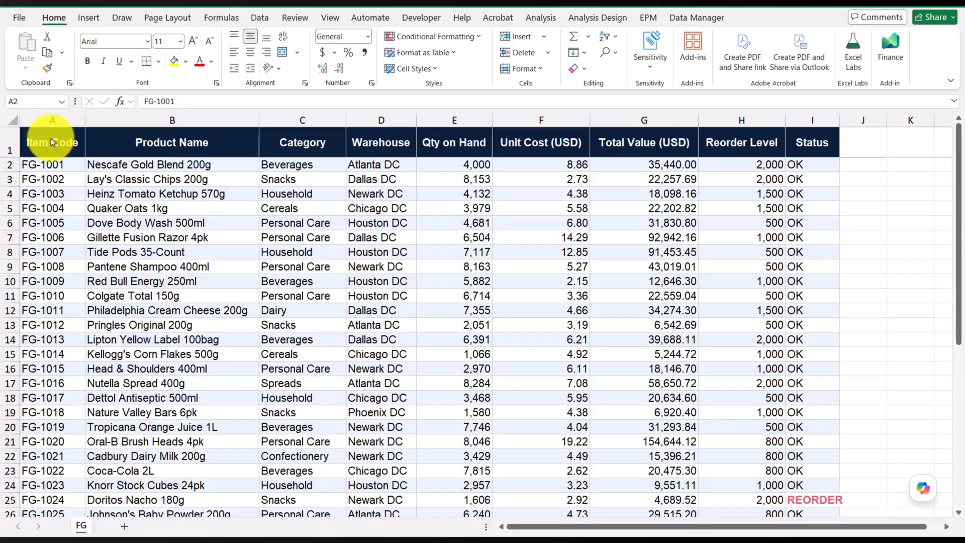
{"action": "left_click", "coordinate": [140, 144]}
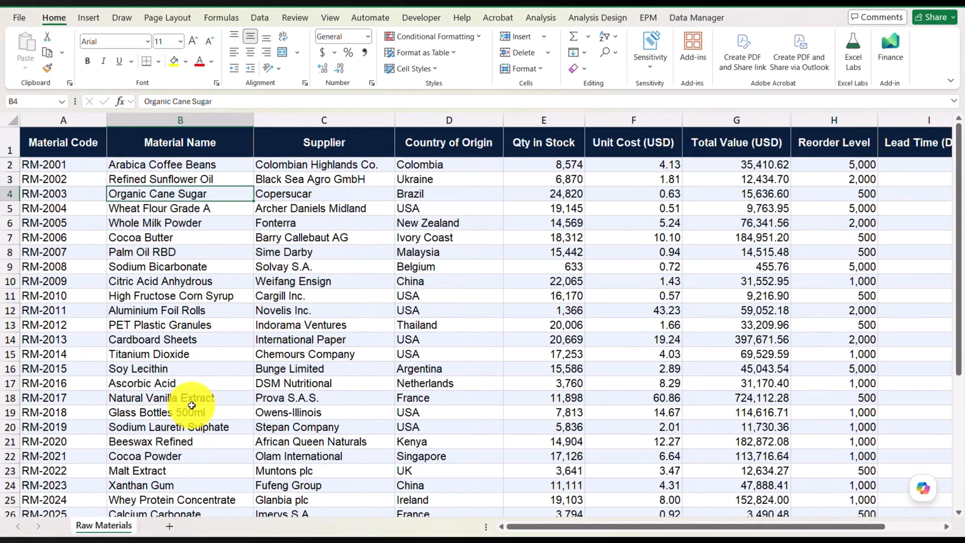
{"action": "left_click", "coordinate": [210, 293]}
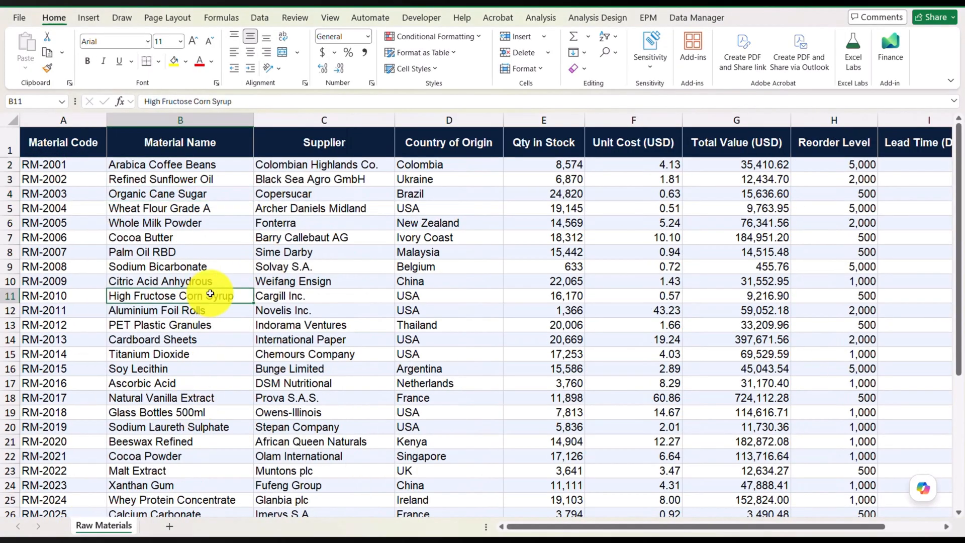
{"action": "scroll", "coordinate": [357, 259], "scroll_direction": "down", "scroll_amount": 1}
{"action": "scroll", "coordinate": [347, 261], "scroll_direction": "up", "scroll_amount": 1}
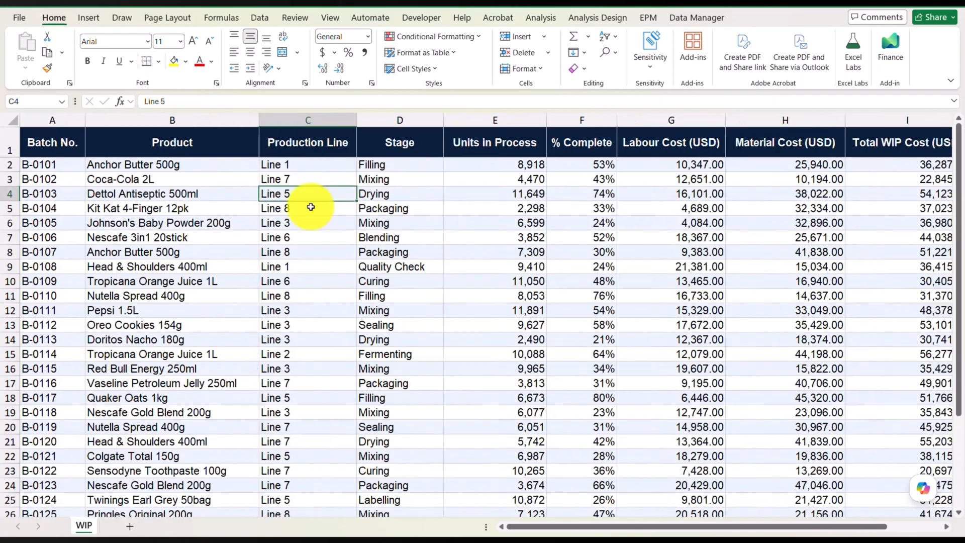
{"action": "left_click", "coordinate": [309, 208]}
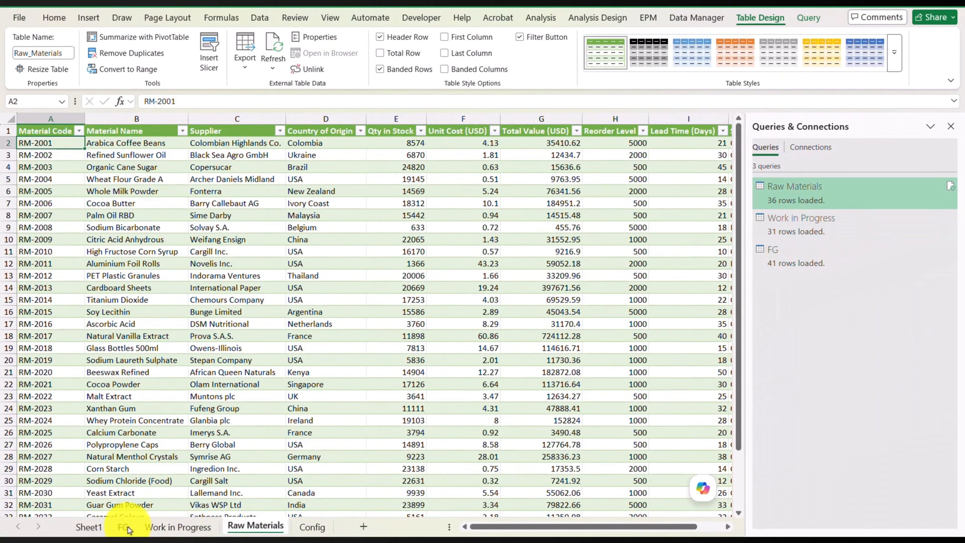
Step: View the loaded Raw Materials and FG query tables in the finished inventory report workbook
{"action": "left_click", "coordinate": [122, 526]}
{"action": "left_click", "coordinate": [255, 525]}
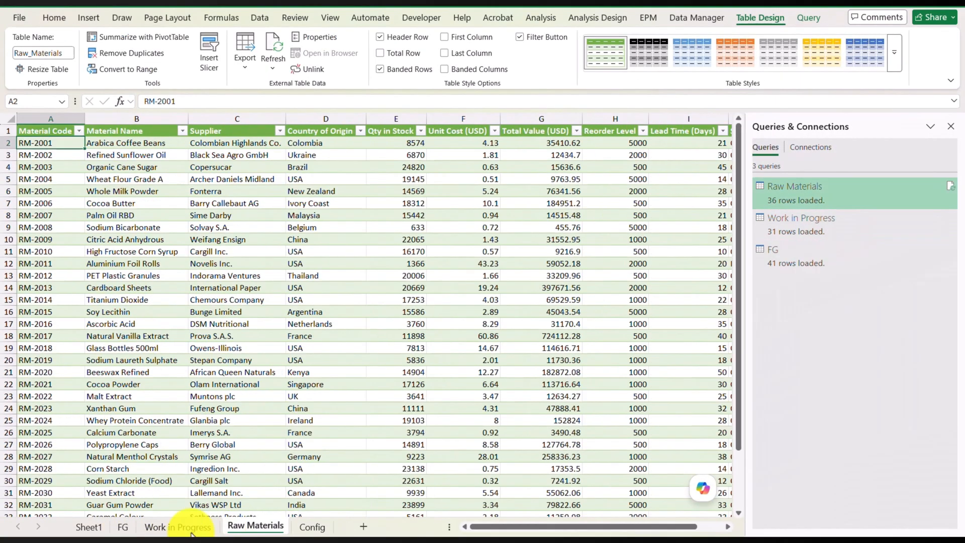
{"action": "left_click", "coordinate": [123, 526]}
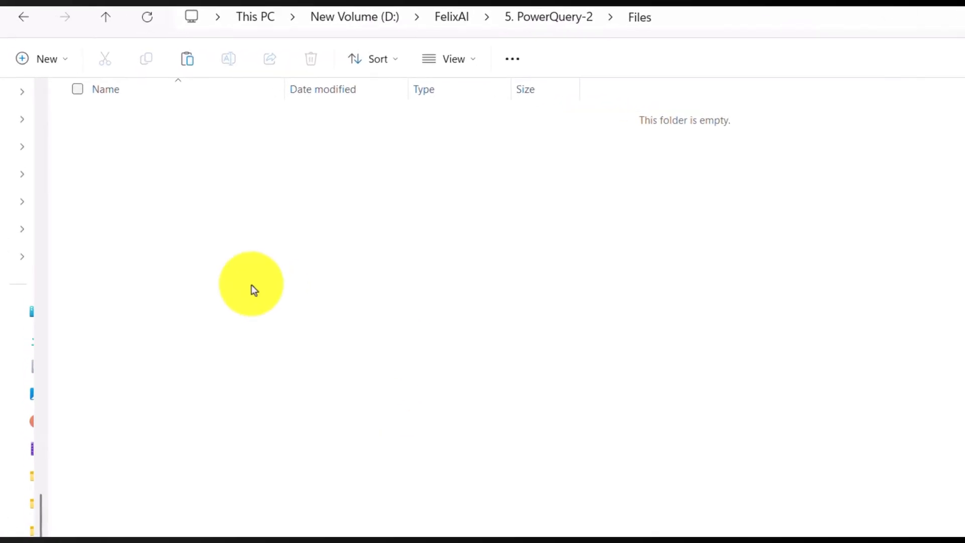
Step: Create a folder named January 2026 inside the Files folder
{"action": "right_click", "coordinate": [248, 193]}
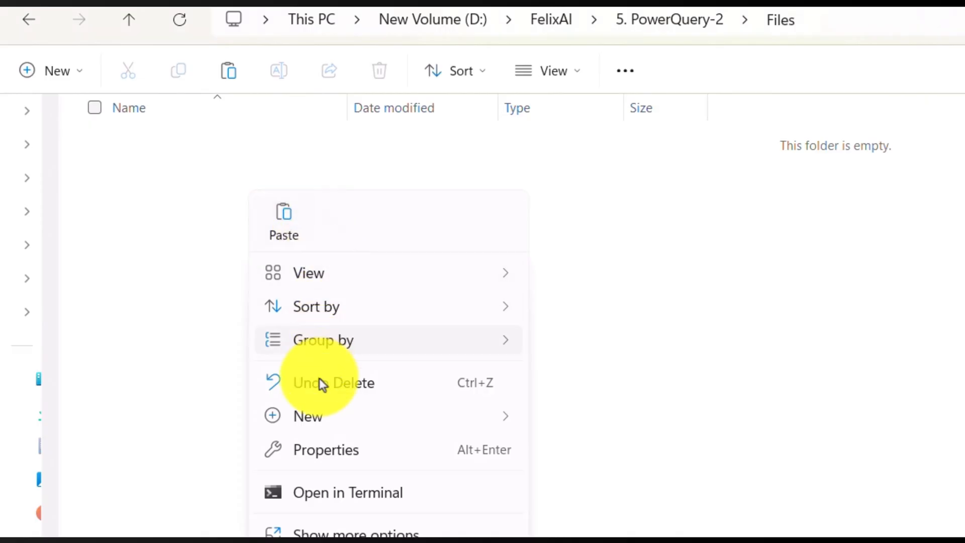
{"action": "mouse_move", "coordinate": [377, 425]}
{"action": "left_click", "coordinate": [583, 428]}
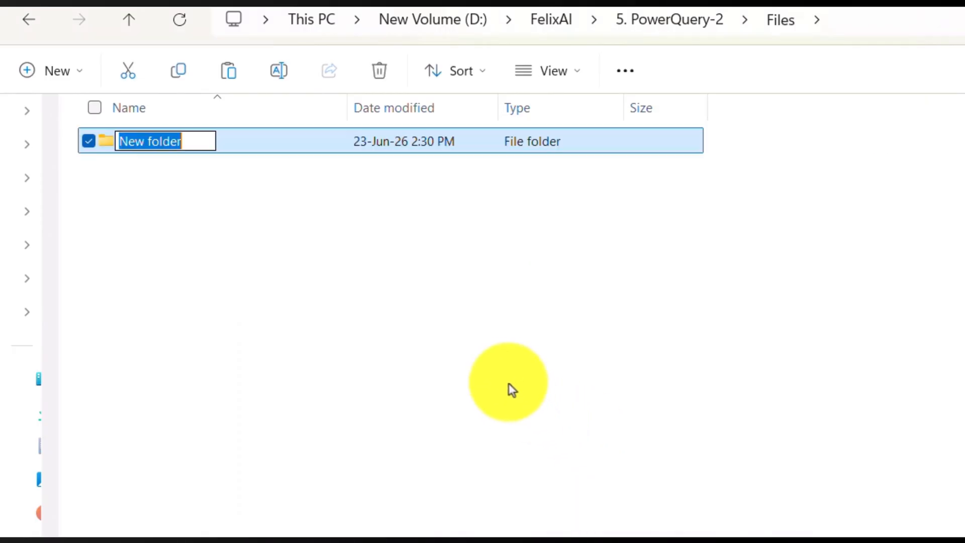
{"action": "type", "text": "January 2026"}
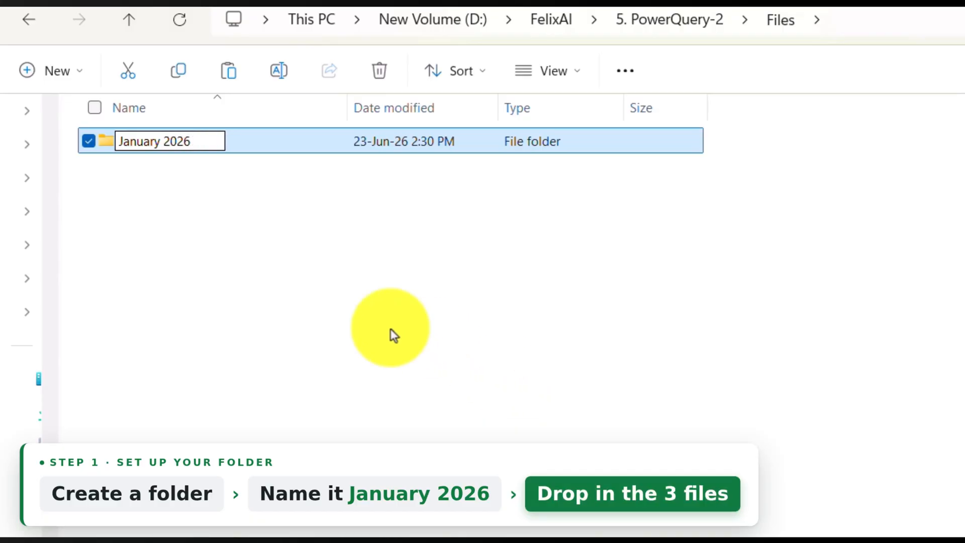
{"action": "left_click", "coordinate": [383, 341]}
Step: Open the January 2026 folder and paste the copied Work_in_Progress, FG and Raw_Materials workbooks into it
{"action": "left_click", "coordinate": [244, 145]}
{"action": "double_click", "coordinate": [242, 145]}
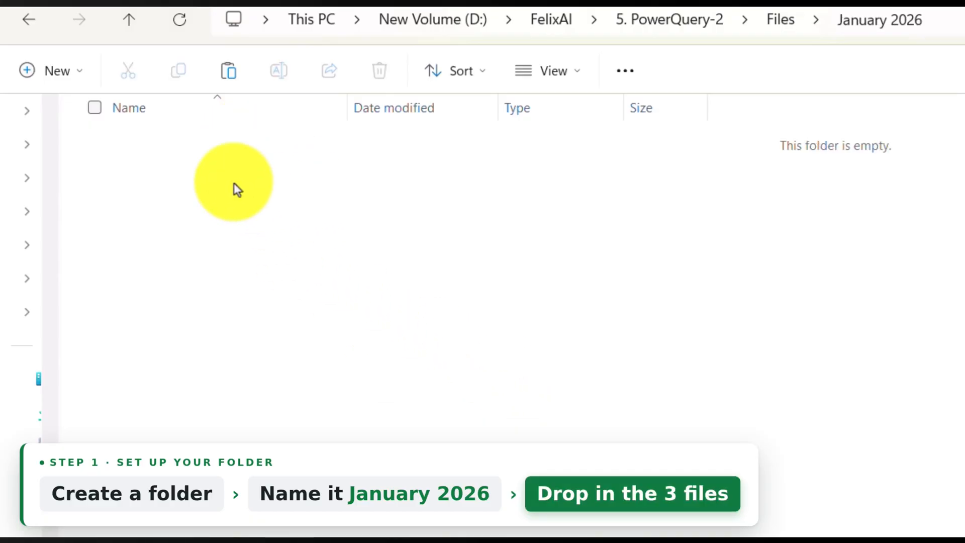
{"action": "right_click", "coordinate": [276, 193]}
{"action": "left_click", "coordinate": [262, 203]}
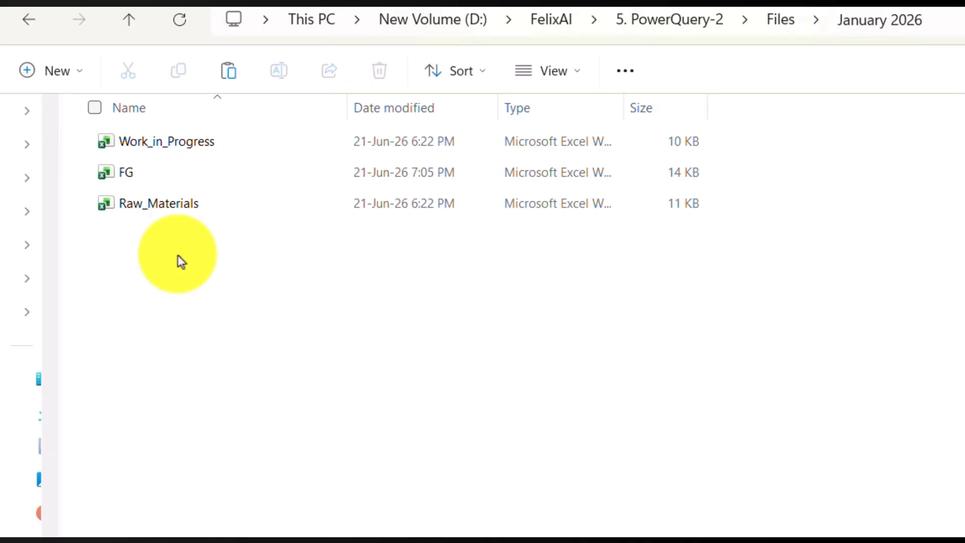
Step: Create a new Excel workbook in the January 2026 folder and name it Inventory Report Jan 2026
{"action": "right_click", "coordinate": [180, 258]}
{"action": "mouse_move", "coordinate": [240, 483]}
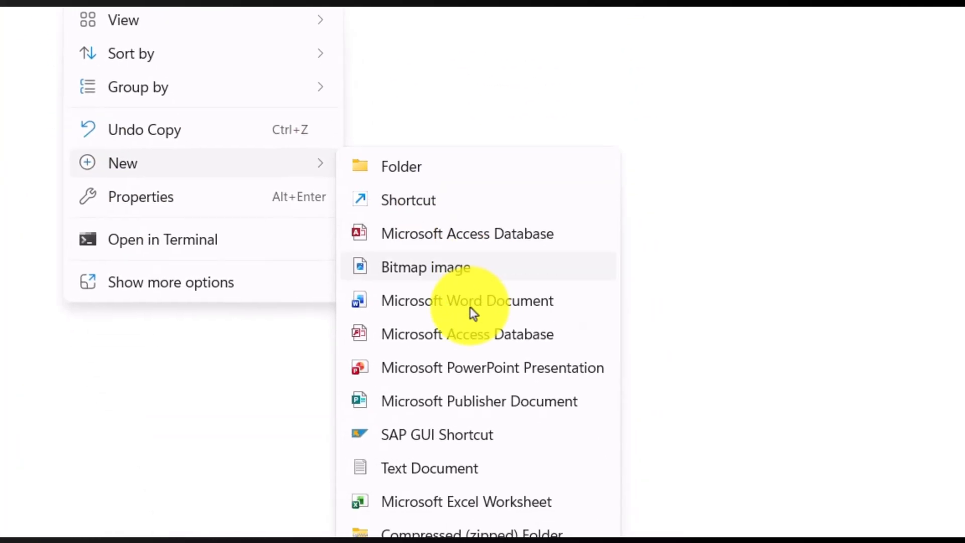
{"action": "left_click", "coordinate": [452, 464]}
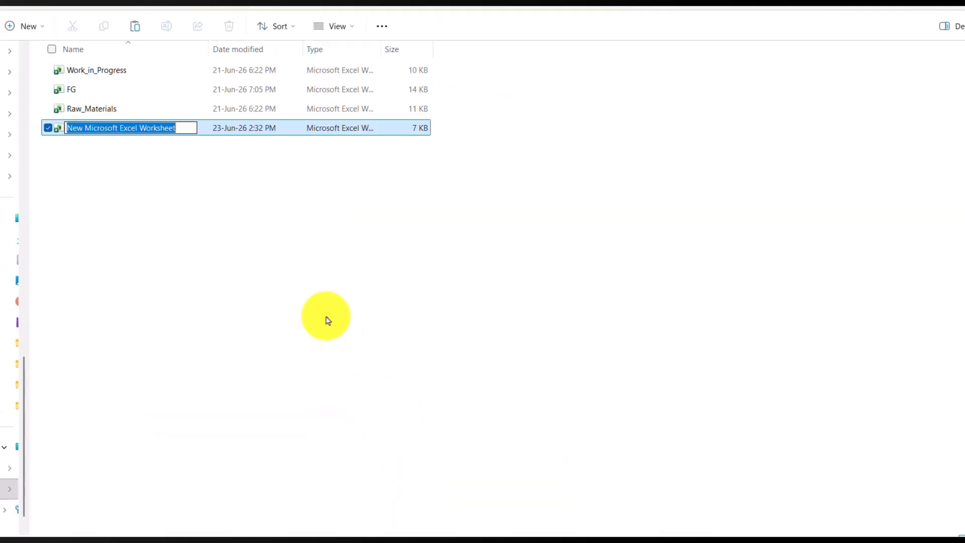
{"action": "type", "text": "Inventor"}
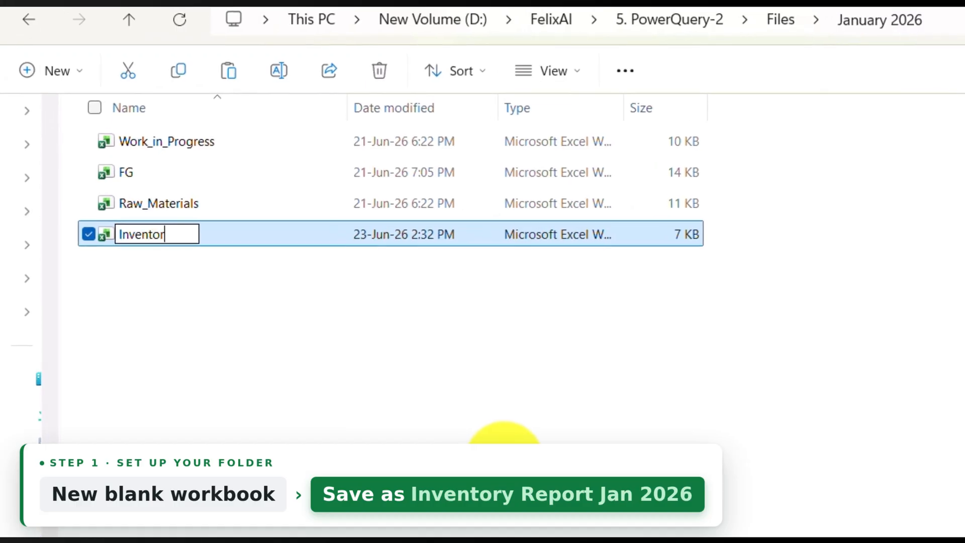
{"action": "type", "text": "y Rep"}
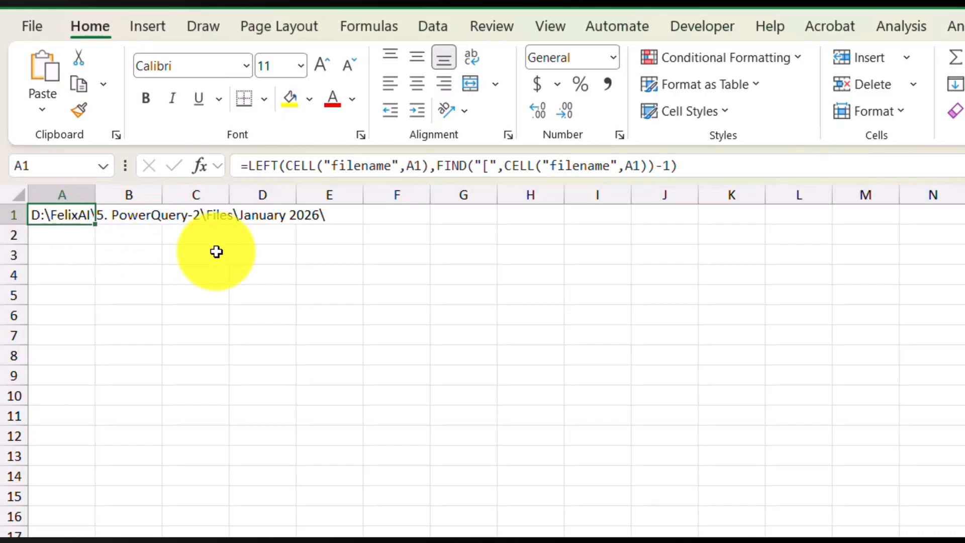
Step: Define the workbook-scoped name ThisPath for the folder path cell A1 on the Config sheet
{"action": "left_click", "coordinate": [362, 28]}
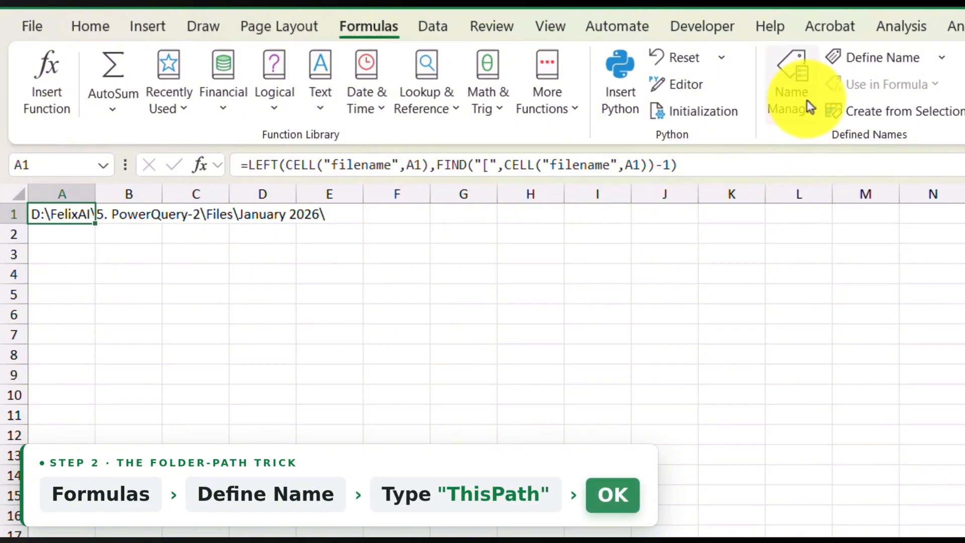
{"action": "left_click", "coordinate": [874, 55]}
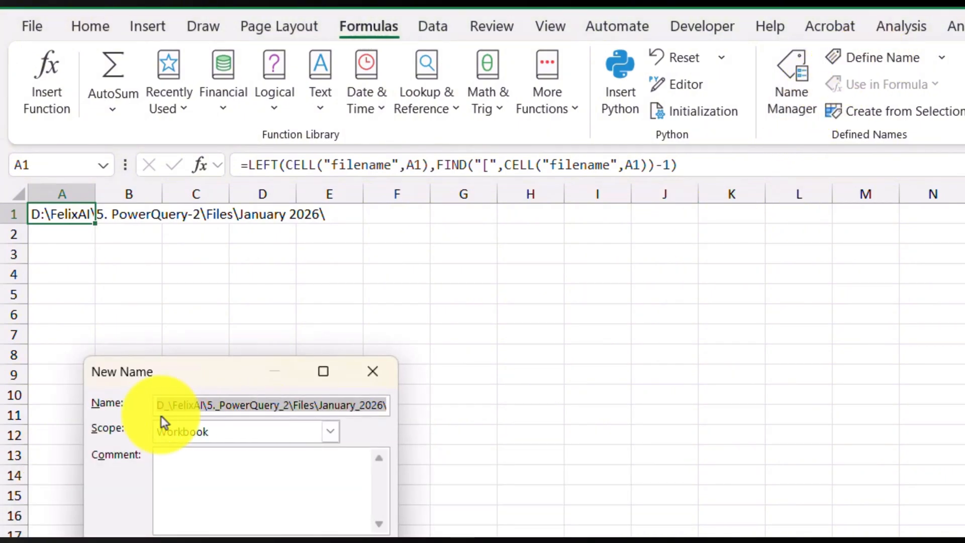
{"action": "type", "text": "Thi"}
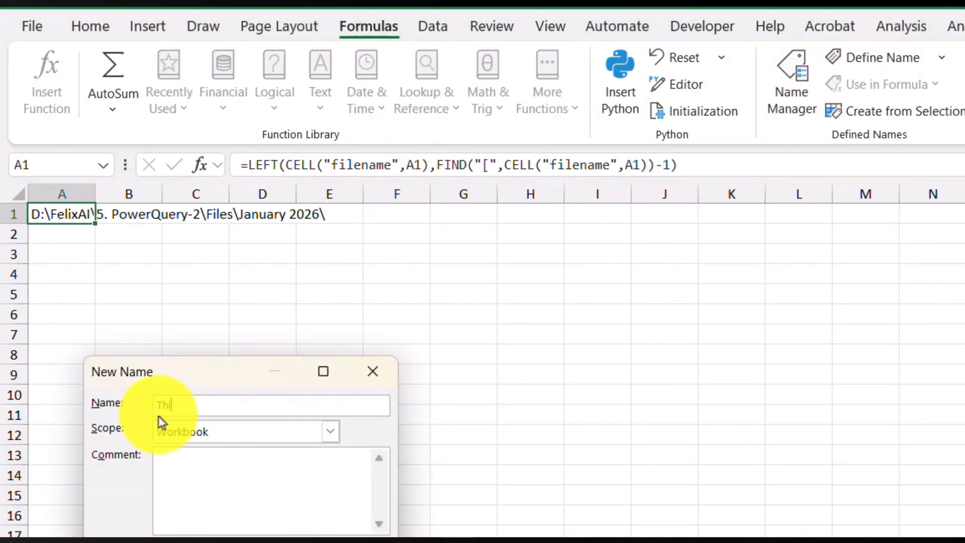
{"action": "type", "text": "sPath"}
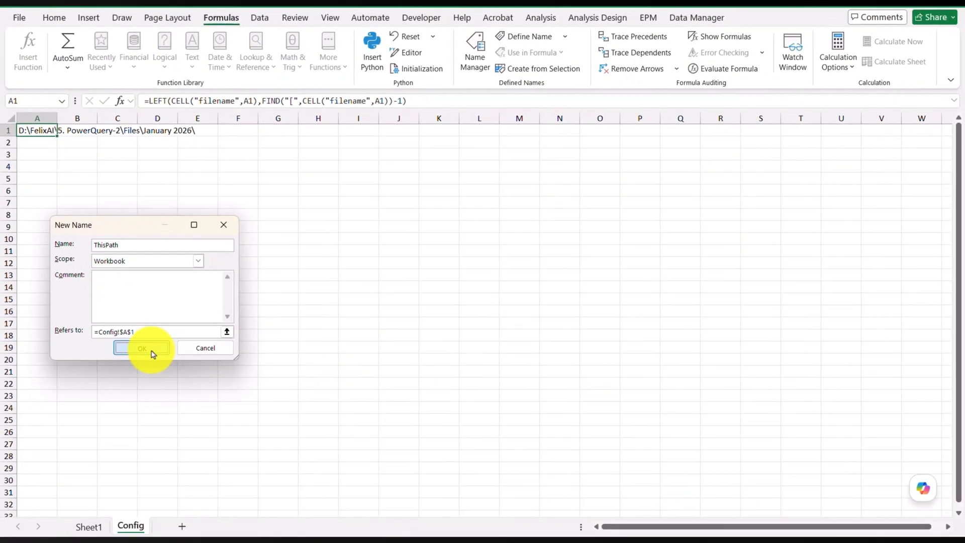
{"action": "left_click", "coordinate": [165, 392]}
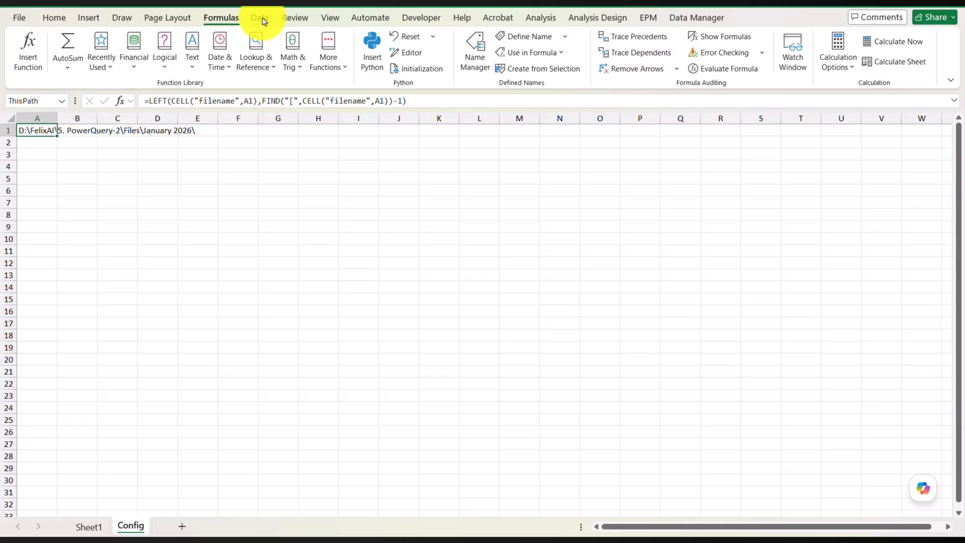
Step: Create a new blank query in Power Query from the other data sources
{"action": "left_click", "coordinate": [264, 21]}
{"action": "left_click", "coordinate": [28, 57]}
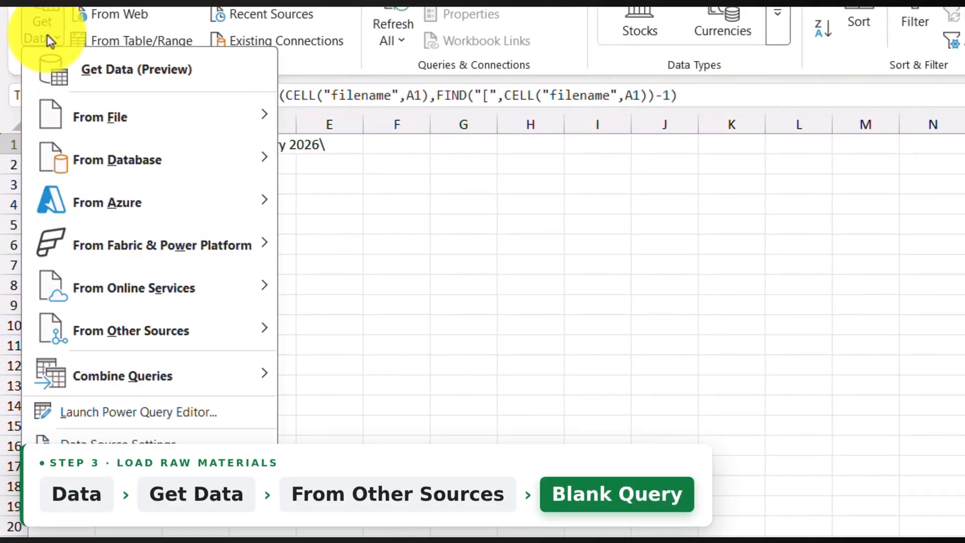
{"action": "mouse_move", "coordinate": [109, 337]}
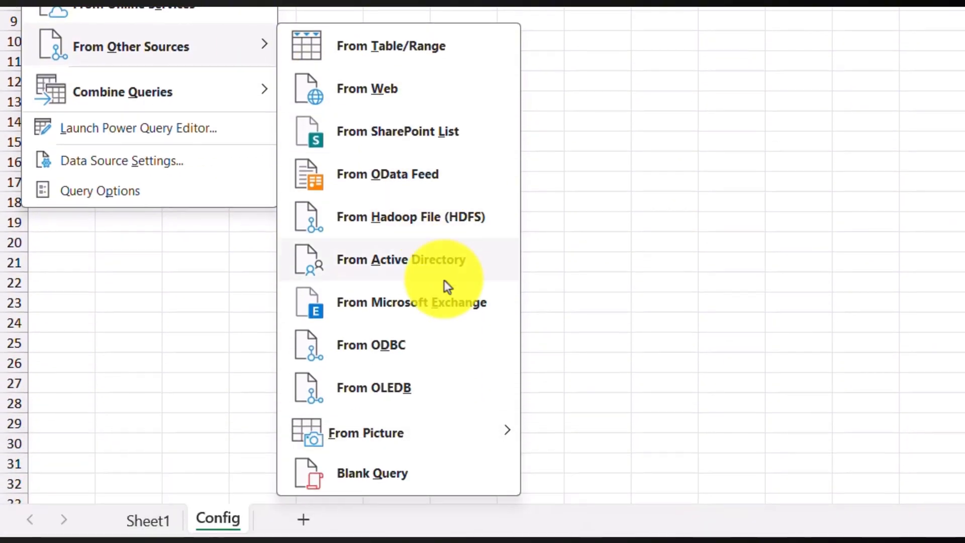
{"action": "left_click", "coordinate": [415, 474]}
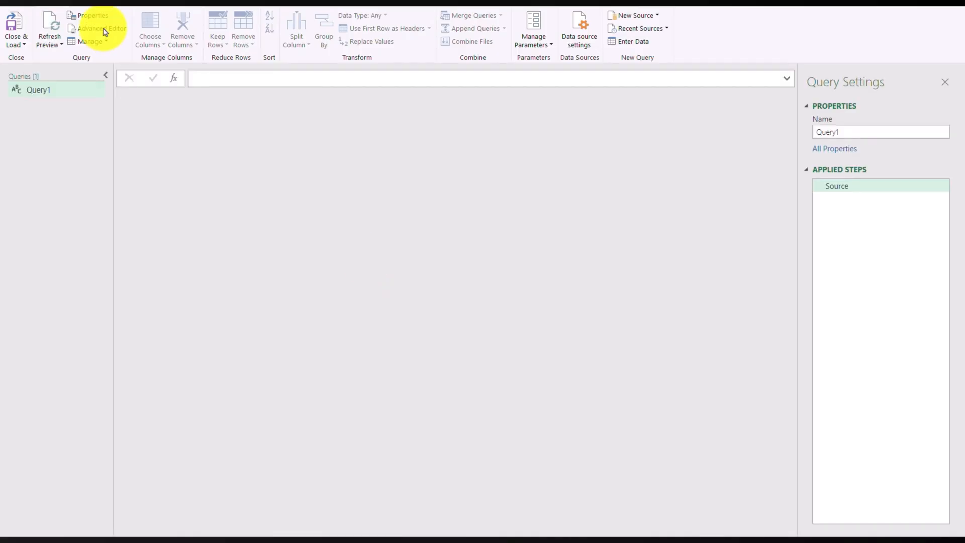
Step: Replace the blank query's code in the Advanced Editor with the copied M code loading Raw_Materials.xlsx from the ThisPath folder
{"action": "left_click", "coordinate": [102, 30]}
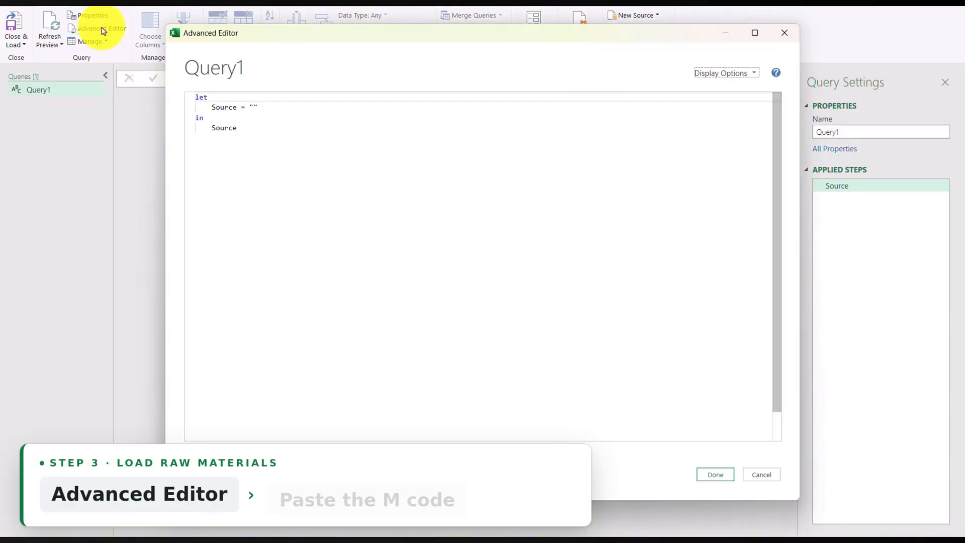
{"action": "left_click_drag", "start_coordinate": [433, 214], "coordinate": [319, 153]}
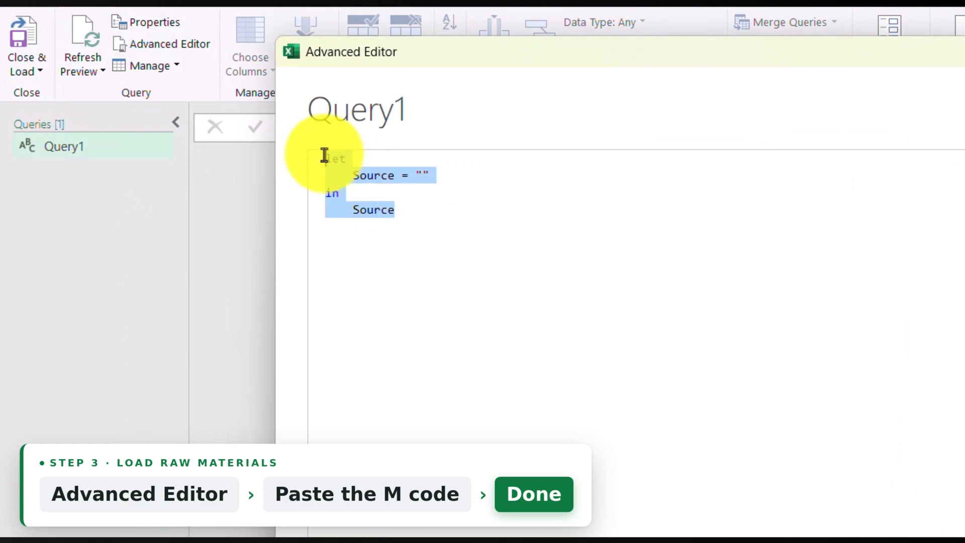
{"action": "key", "text": "Delete"}
{"action": "type", "text": "let    FolderPath = Excel.CurrentWorkbook(){[Name=\"ThisPath\"]}[Content]{0}[Column1],     Source = Excel.Workbook(File.Contents(FolderPath & \"Raw_Materials.xlsx\"), true),     Data = Source{[Item=\"Raw Materials\",Kind=\"Sheet\"]}[Data] in    Data"}
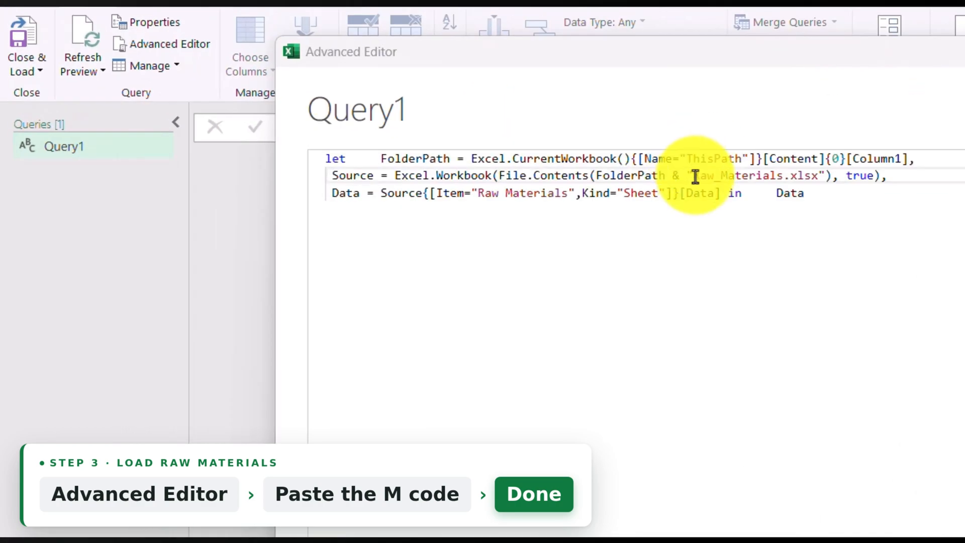
Step: Check the Raw_Materials file name and Raw Materials sheet name in the M code, and apply the code to the query
{"action": "left_click_drag", "start_coordinate": [692, 179], "coordinate": [784, 171]}
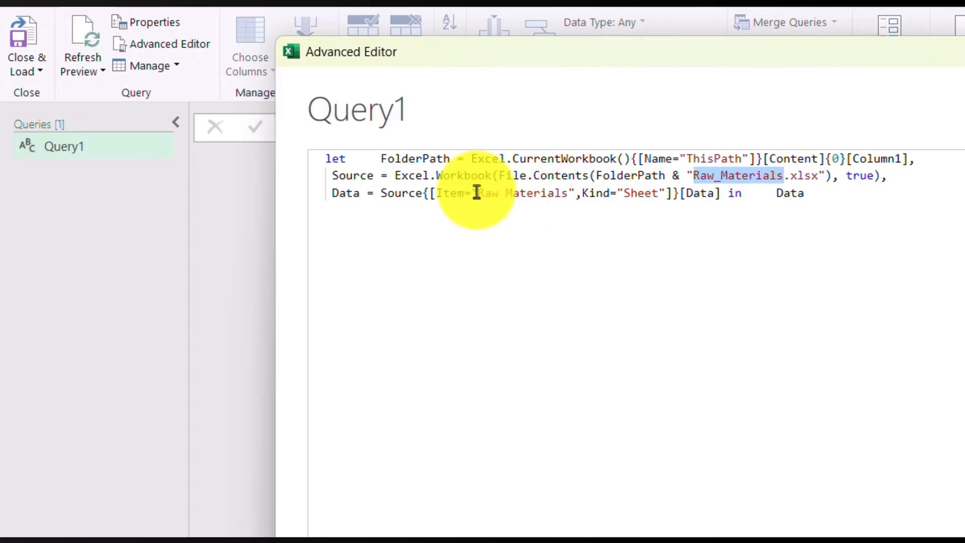
{"action": "left_click_drag", "start_coordinate": [476, 193], "coordinate": [660, 192]}
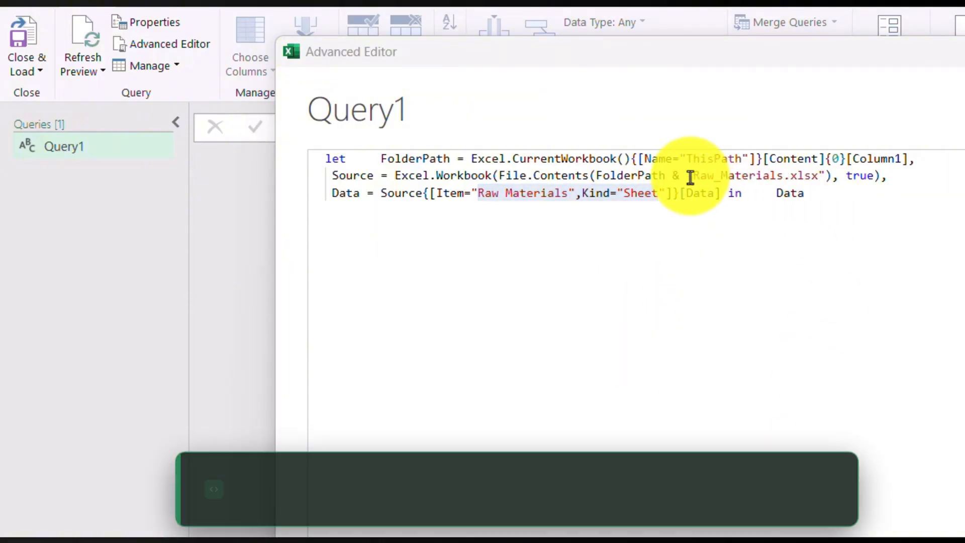
{"action": "left_click", "coordinate": [694, 176]}
{"action": "left_click_drag", "start_coordinate": [693, 176], "coordinate": [788, 175]}
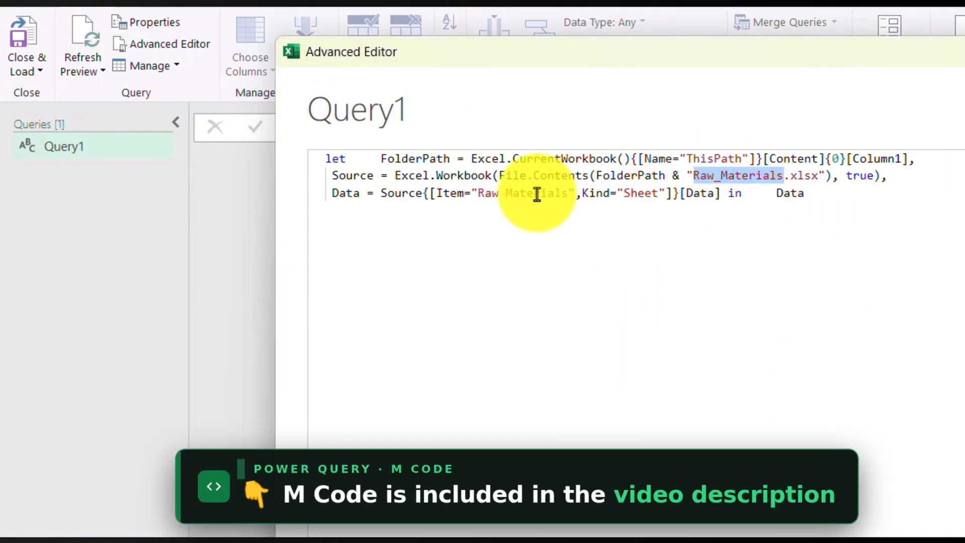
{"action": "left_click_drag", "start_coordinate": [477, 193], "coordinate": [556, 192]}
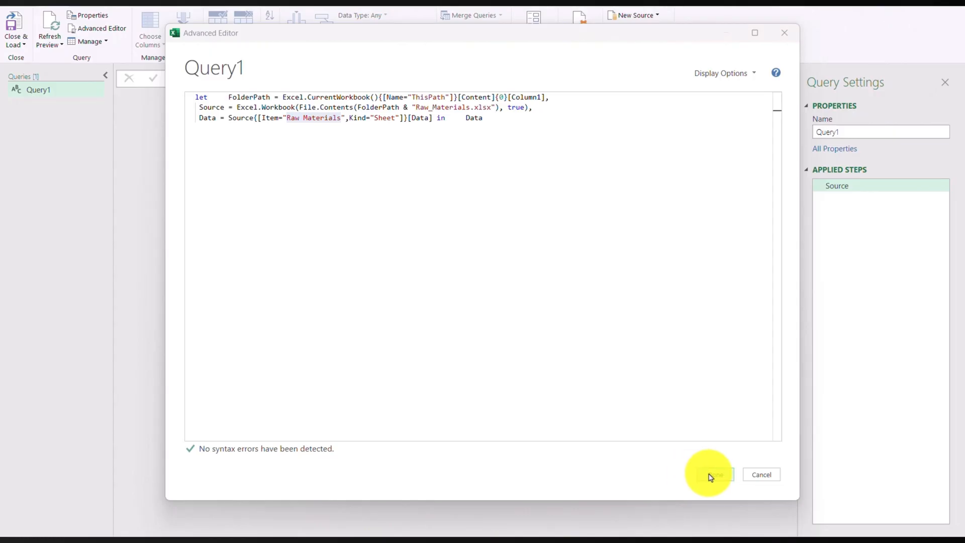
{"action": "left_click", "coordinate": [710, 476]}
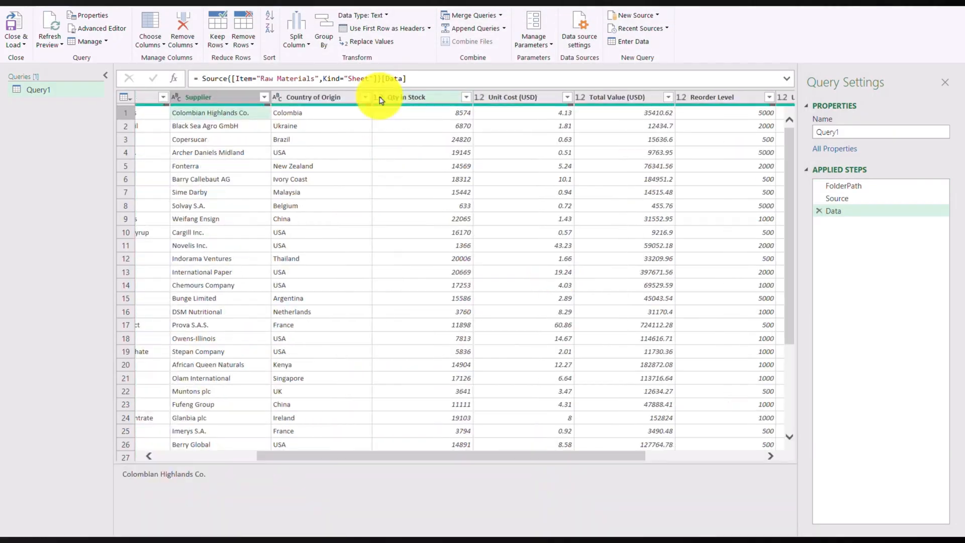
Step: Change the data type of the Qty in Stock column to Whole Number
{"action": "left_click", "coordinate": [392, 101]}
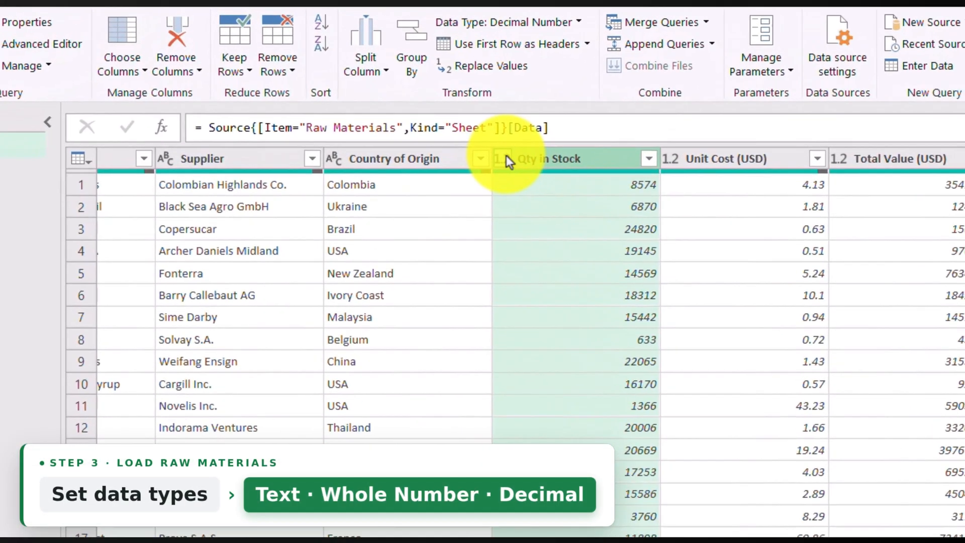
{"action": "left_click", "coordinate": [506, 158]}
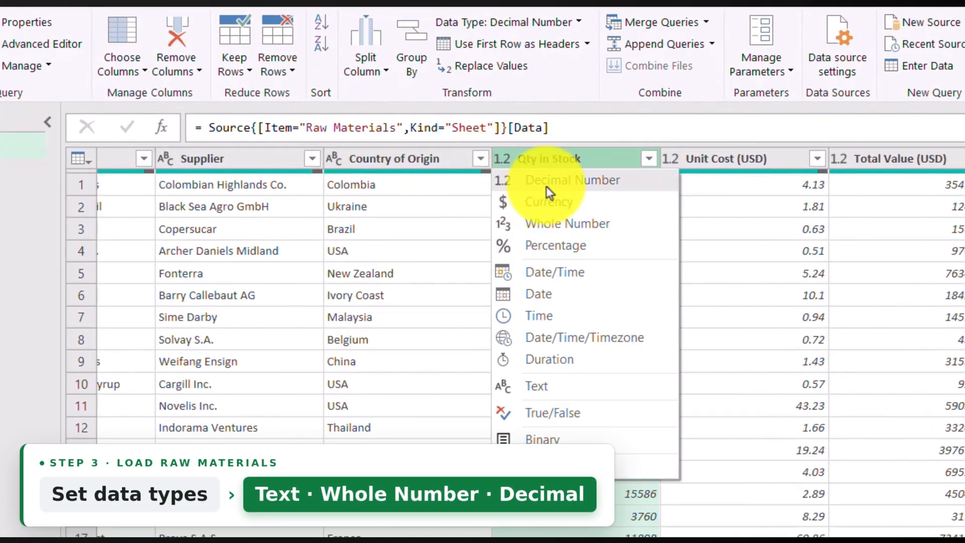
{"action": "left_click", "coordinate": [575, 226]}
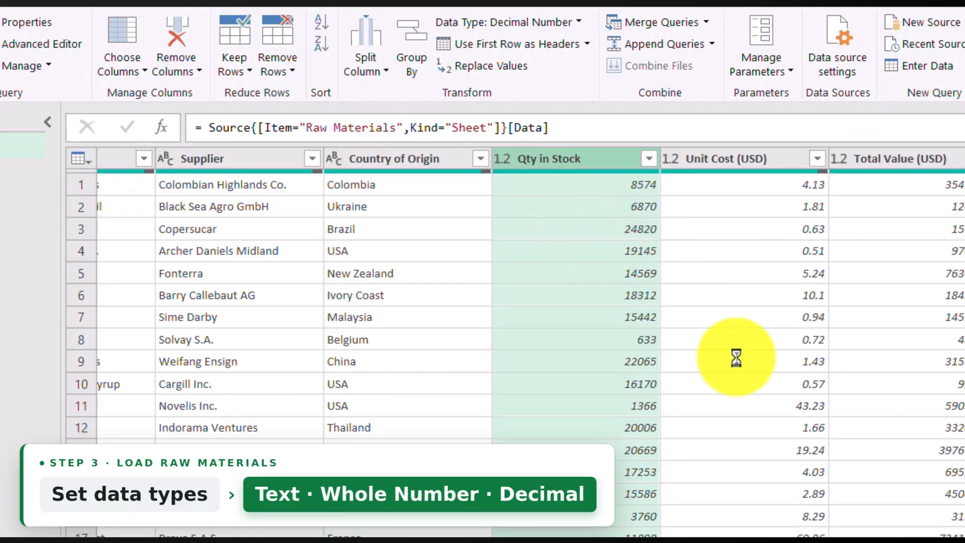
Step: Rename the query to Raw Materials
{"action": "left_click", "coordinate": [760, 181]}
{"action": "type", "text": "Ra"}
{"action": "type", "text": "w Materi"}
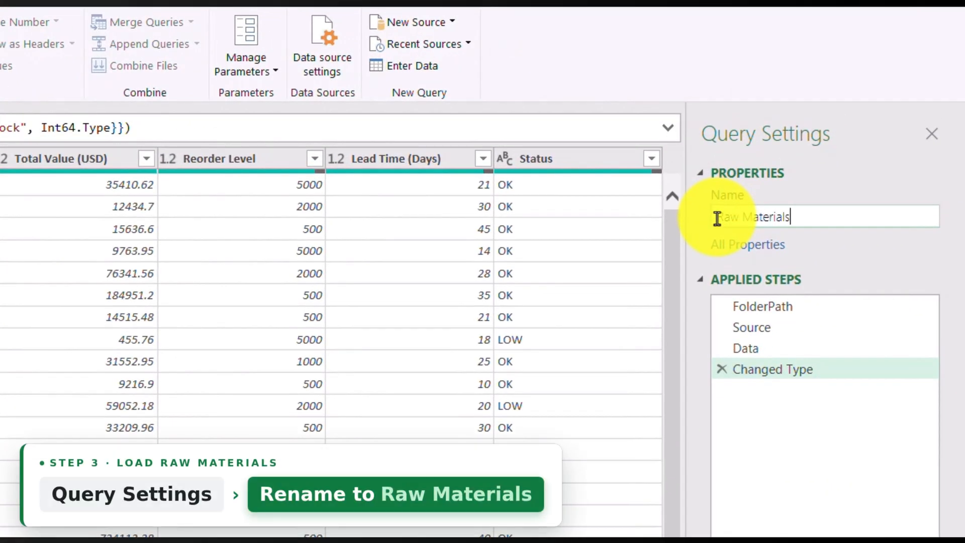
{"action": "type", "text": "als"}
{"action": "key", "text": "Return"}
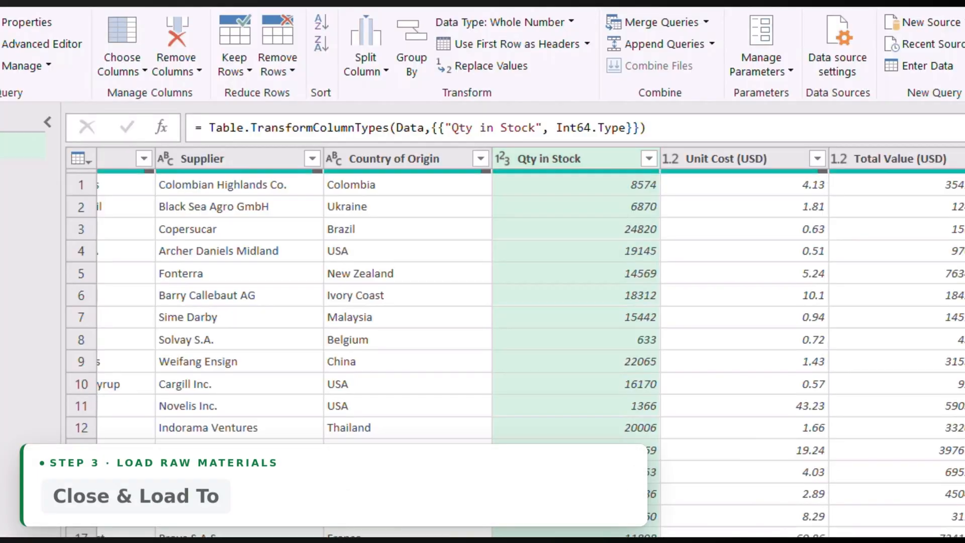
Step: Load the Raw Materials query as a table on a new worksheet
{"action": "left_click", "coordinate": [17, 56]}
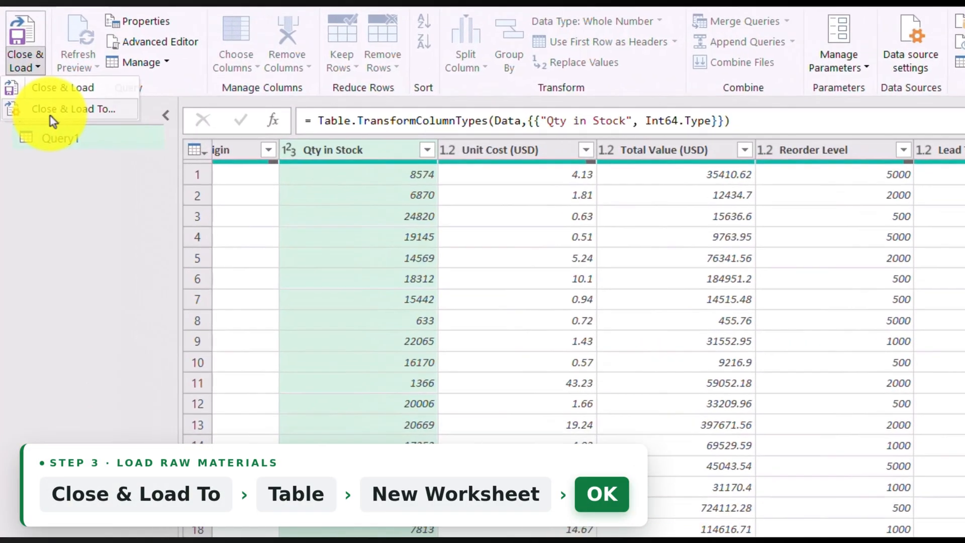
{"action": "left_click", "coordinate": [52, 121]}
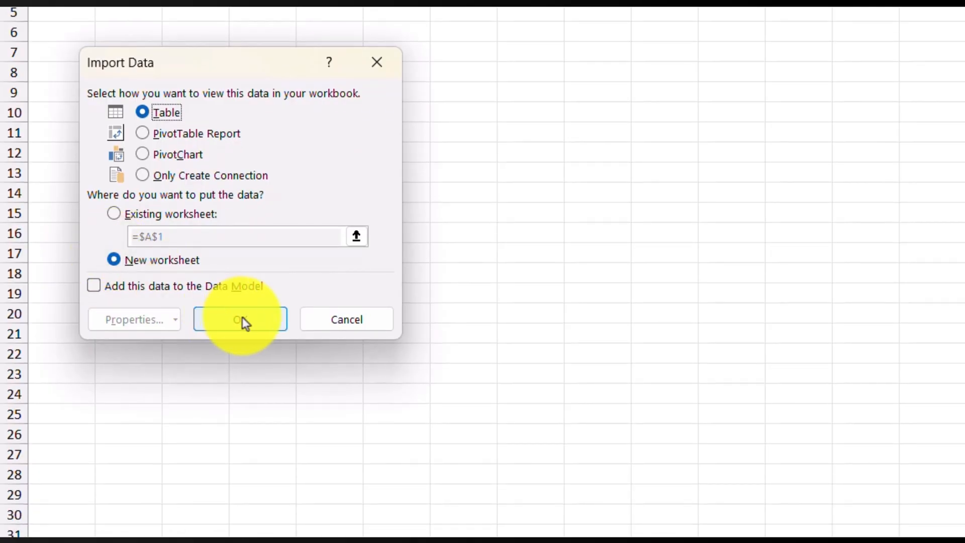
{"action": "left_click", "coordinate": [242, 317]}
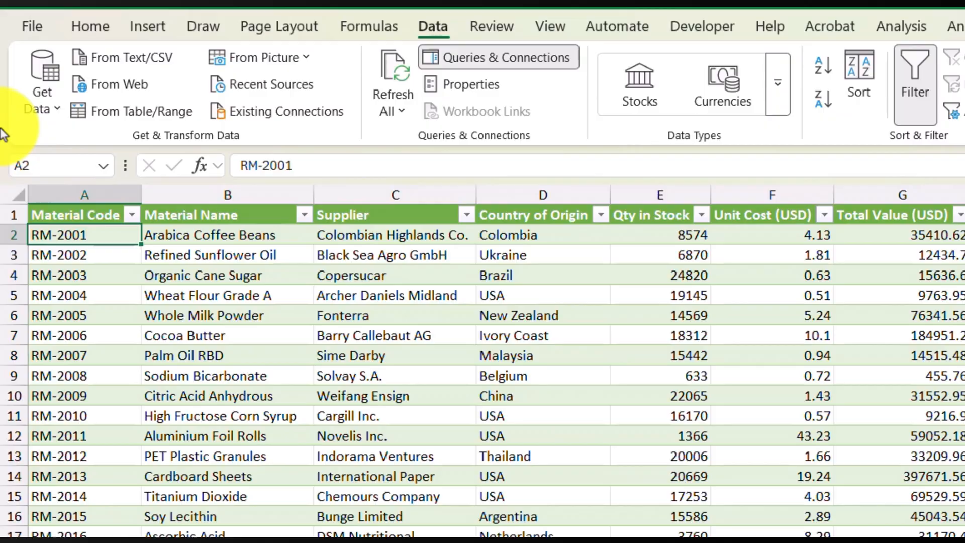
Step: Create a blank query and replace its code in the Advanced Editor with the copied M code
{"action": "left_click", "coordinate": [42, 100]}
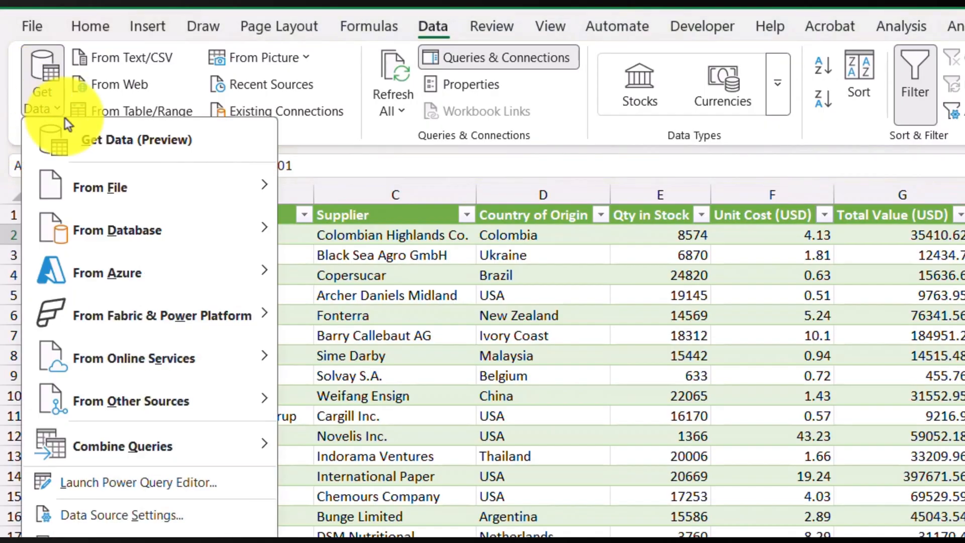
{"action": "mouse_move", "coordinate": [151, 401]}
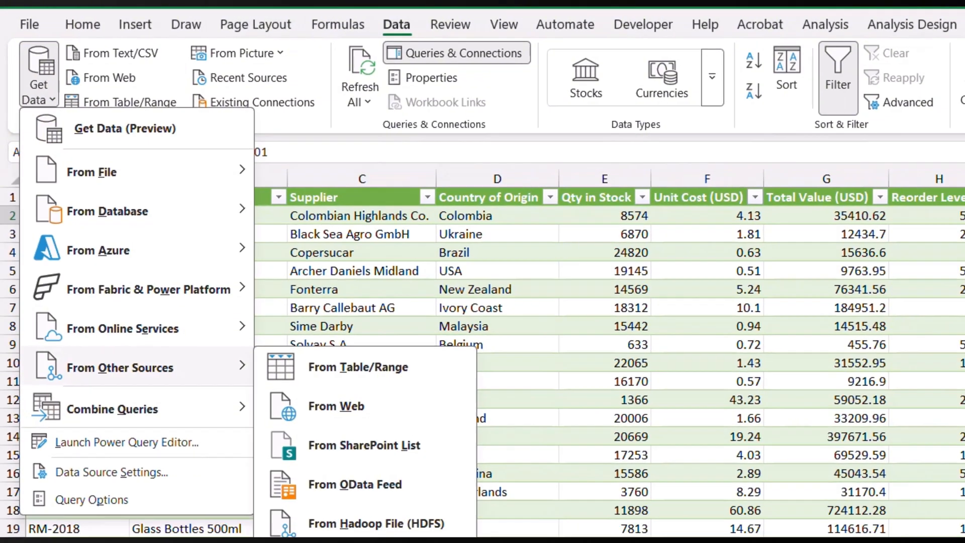
{"action": "left_click", "coordinate": [254, 485]}
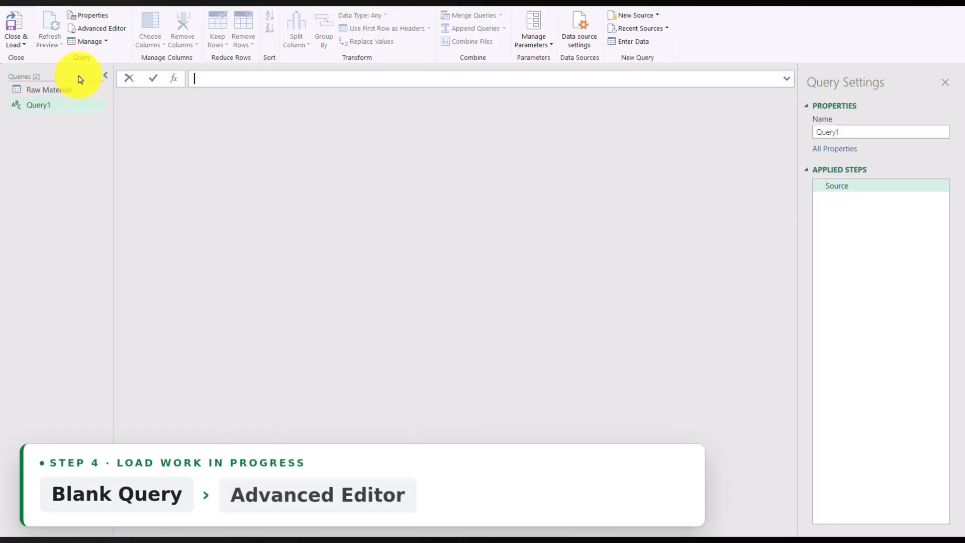
{"action": "left_click", "coordinate": [96, 28]}
{"action": "left_click_drag", "start_coordinate": [242, 129], "coordinate": [196, 97]}
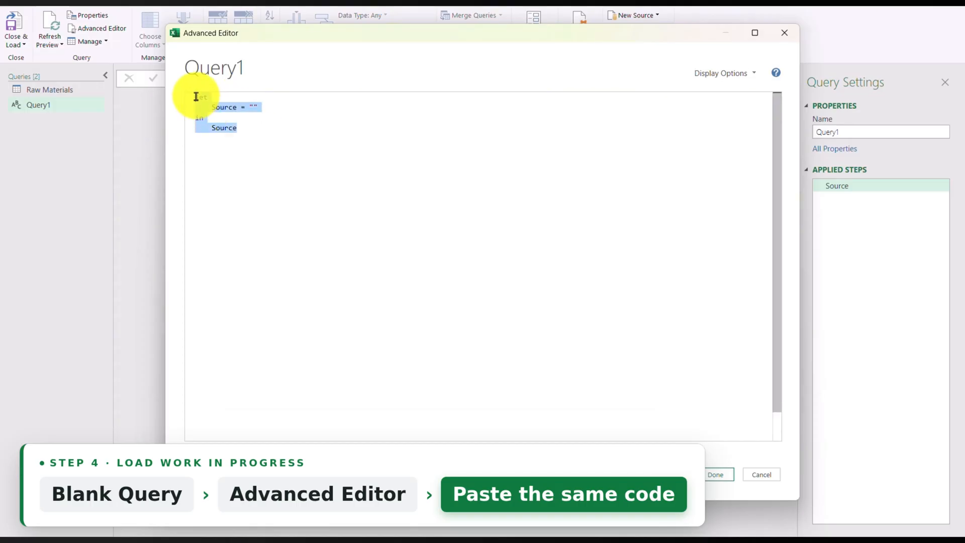
{"action": "type", "text": "let     FolderPath = Excel.CurrentWorkbook(){[Name=\"ThisPath\"]}[Content]{0}[Column1], Source = Excel.Workbook(File.Contents(FolderPath & \"Work.xlsx\"), true), Data = Source{[Item=\"WIP\",Kind=\"Sheet\"]}[Data] in     Data"}
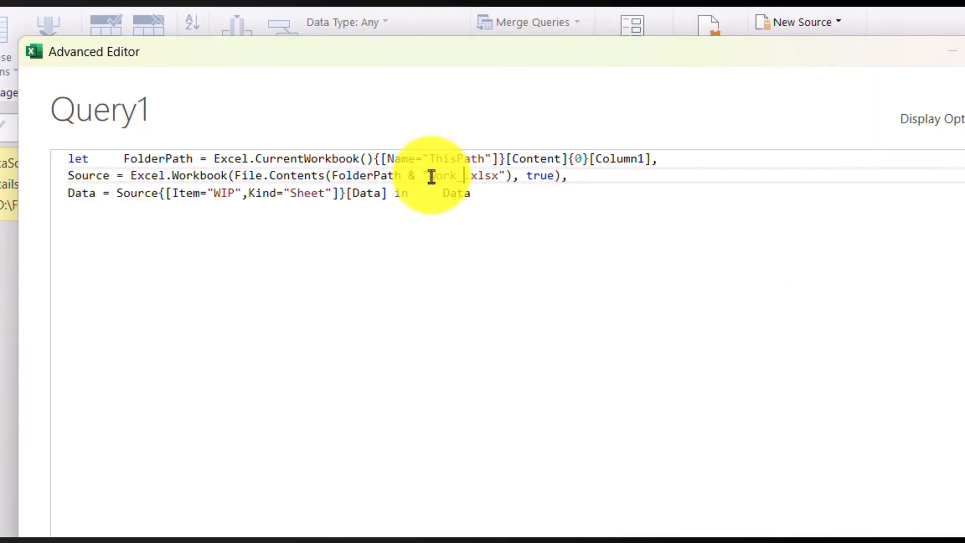
Step: Set the file name to Work_in_Progress.xlsx and the sheet item to WIP in the M code, and apply the code
{"action": "type", "text": "in_Pro"}
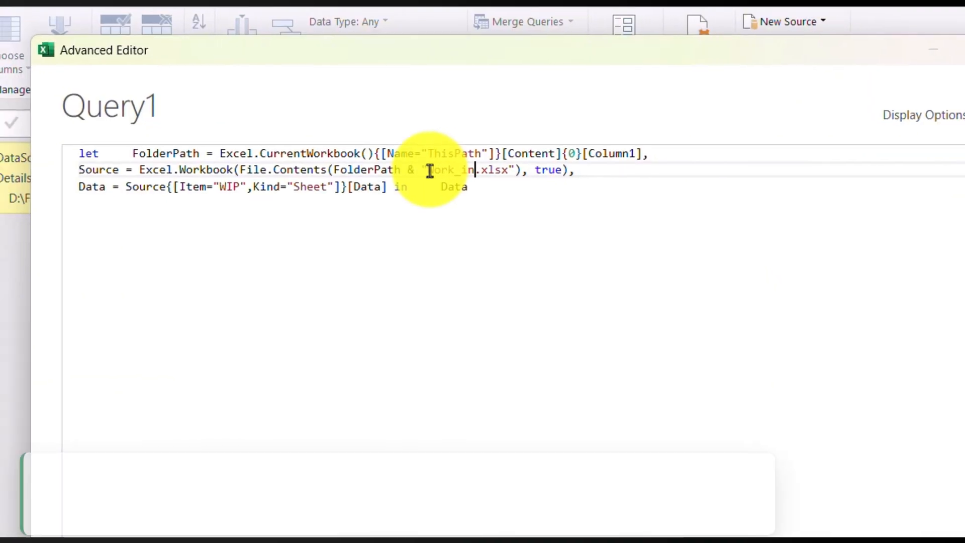
{"action": "type", "text": "gress"}
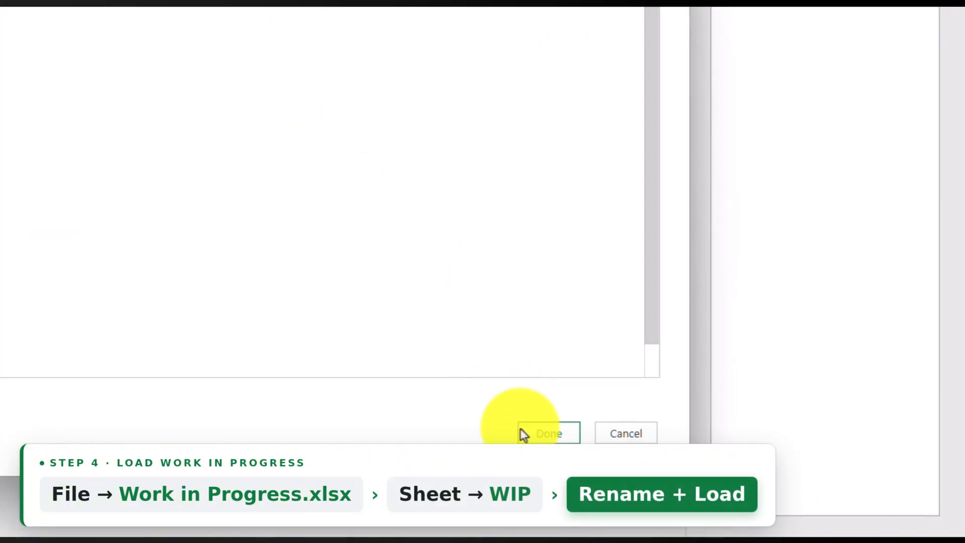
{"action": "left_click", "coordinate": [520, 432]}
Step: Rename the WIP query to Work in Progress
{"action": "double_click", "coordinate": [819, 131]}
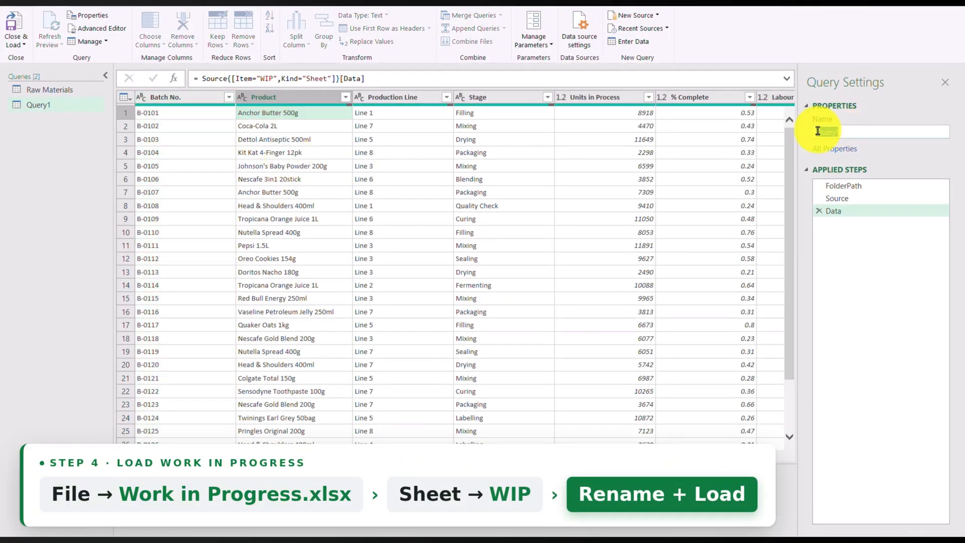
{"action": "type", "text": "Work in P"}
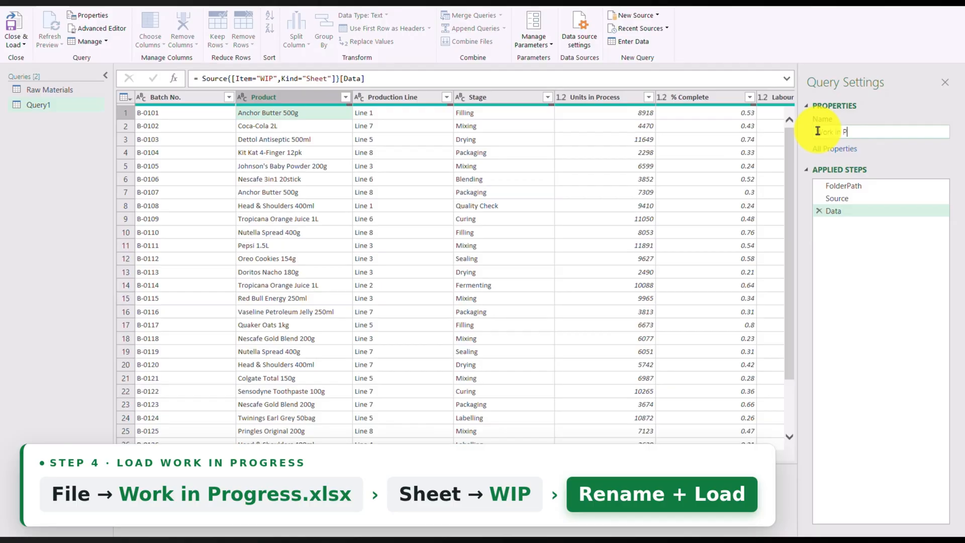
{"action": "type", "text": "rogress"}
Step: Load the Work in Progress query as a table on a new worksheet
{"action": "left_click", "coordinate": [16, 43]}
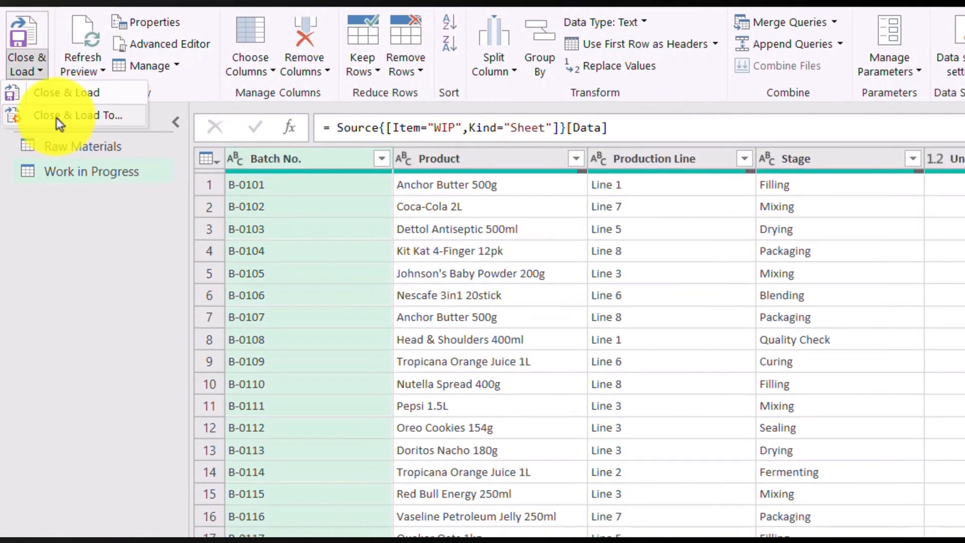
{"action": "left_click", "coordinate": [56, 118]}
{"action": "left_click", "coordinate": [166, 449]}
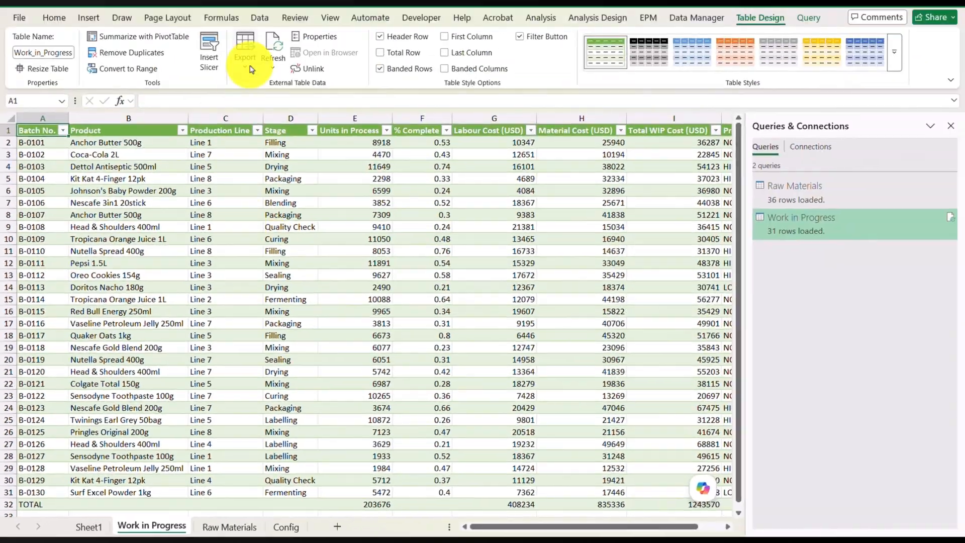
Step: Add another blank query for the finished goods and paste the copied M code over its default code in the Advanced Editor
{"action": "left_click", "coordinate": [260, 18]}
{"action": "left_click", "coordinate": [28, 61]}
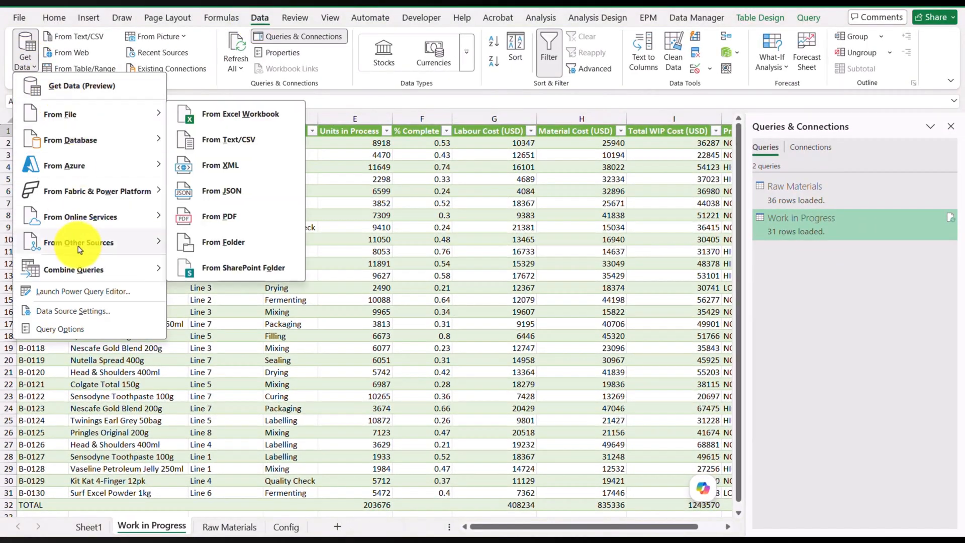
{"action": "mouse_move", "coordinate": [76, 249]}
{"action": "left_click", "coordinate": [322, 483]}
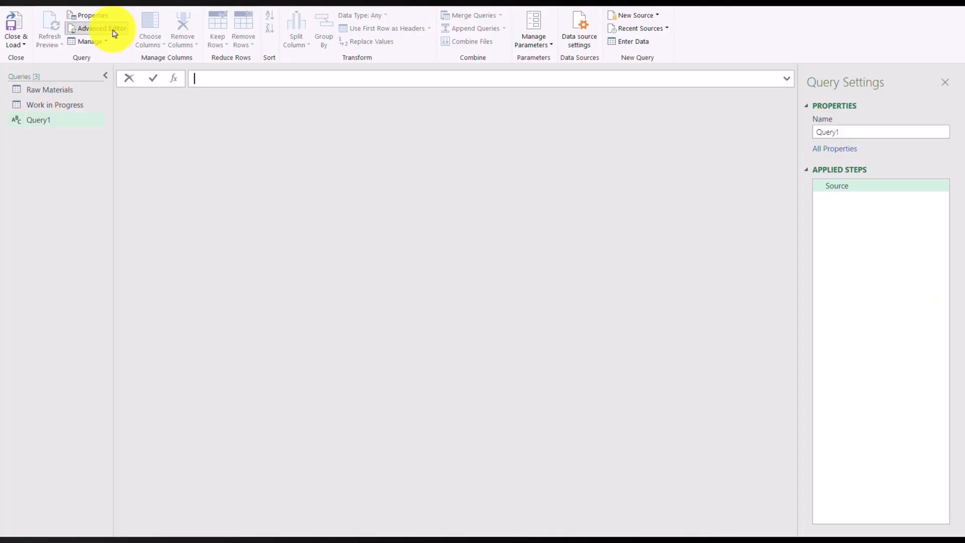
{"action": "left_click", "coordinate": [103, 29]}
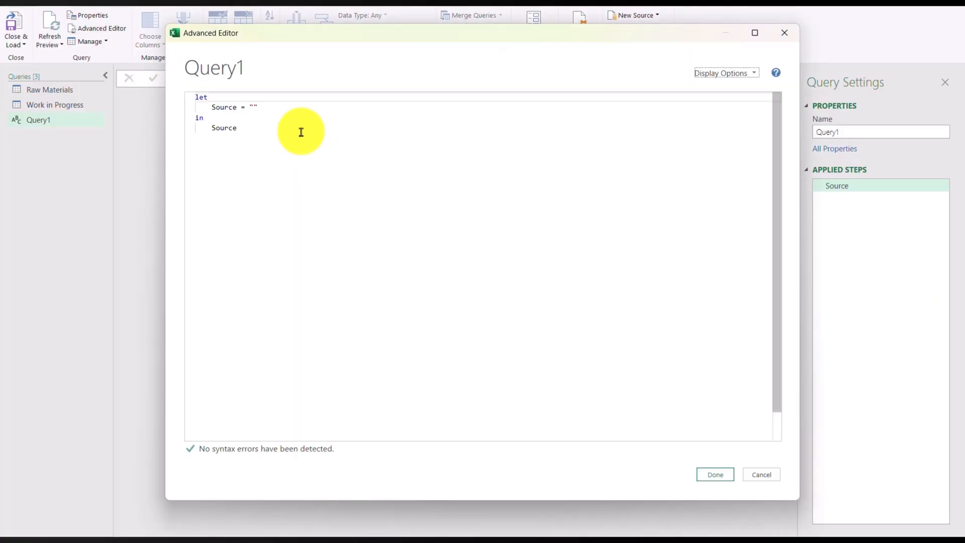
{"action": "key", "text": "ctrl+v"}
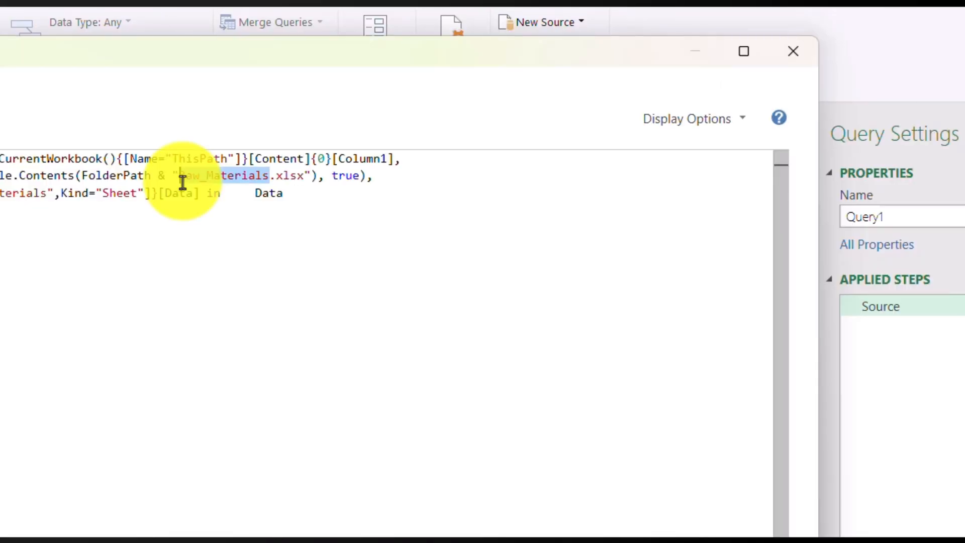
Step: Change the file name to FG.xlsx and the sheet item to FG in the M code, and apply the code
{"action": "type", "text": "FG"}
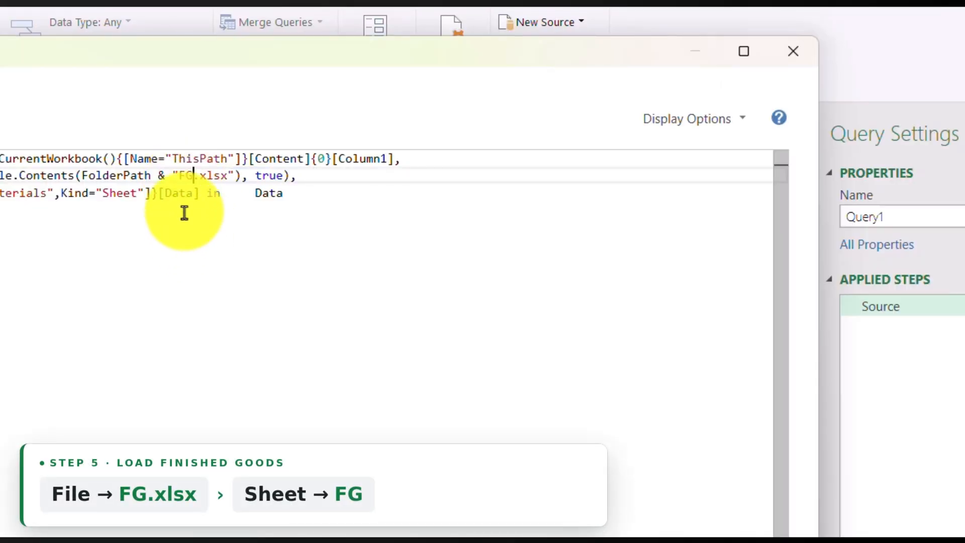
{"action": "left_click_drag", "start_coordinate": [47, 194], "coordinate": [355, 199]}
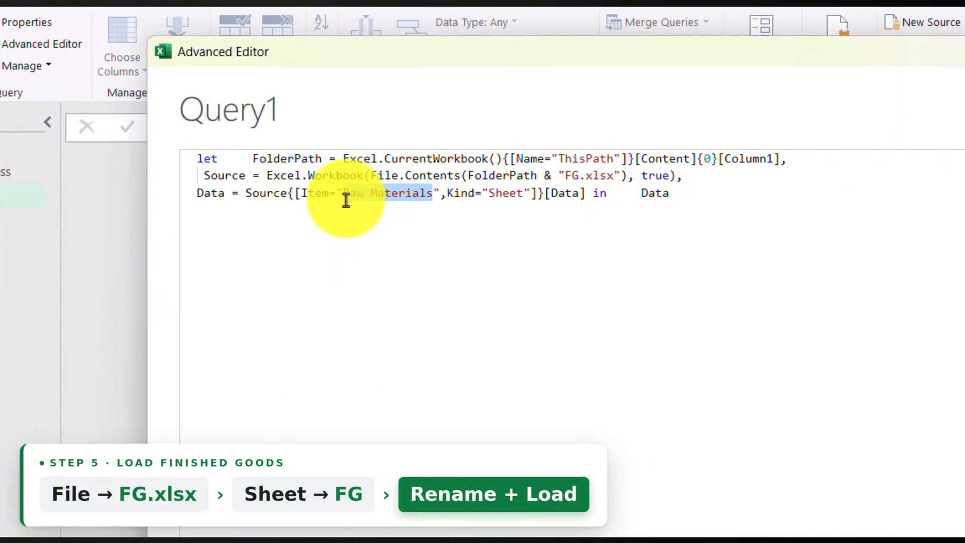
Step: Rename the finished goods query to FG
{"action": "left_click_drag", "start_coordinate": [848, 133], "coordinate": [798, 137]}
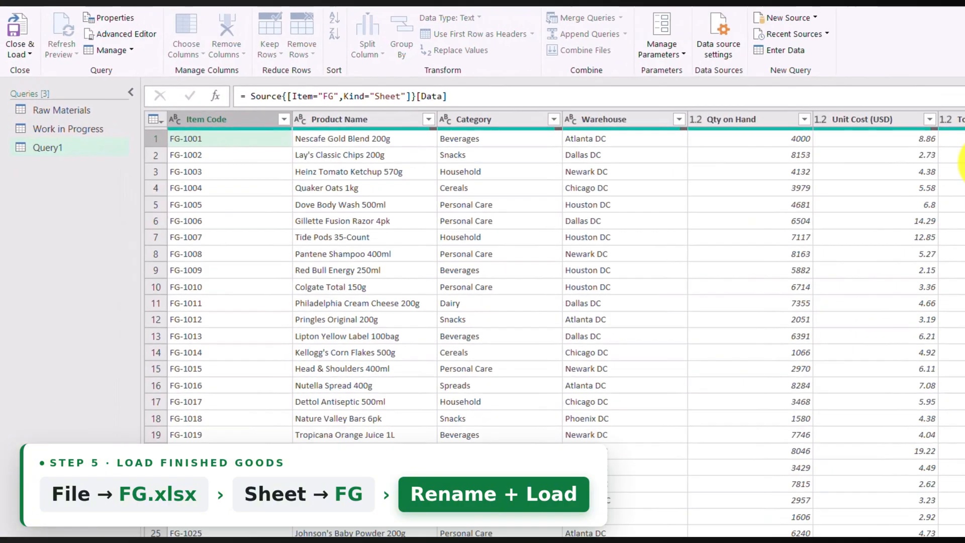
{"action": "type", "text": "FG"}
{"action": "key", "text": "Return"}
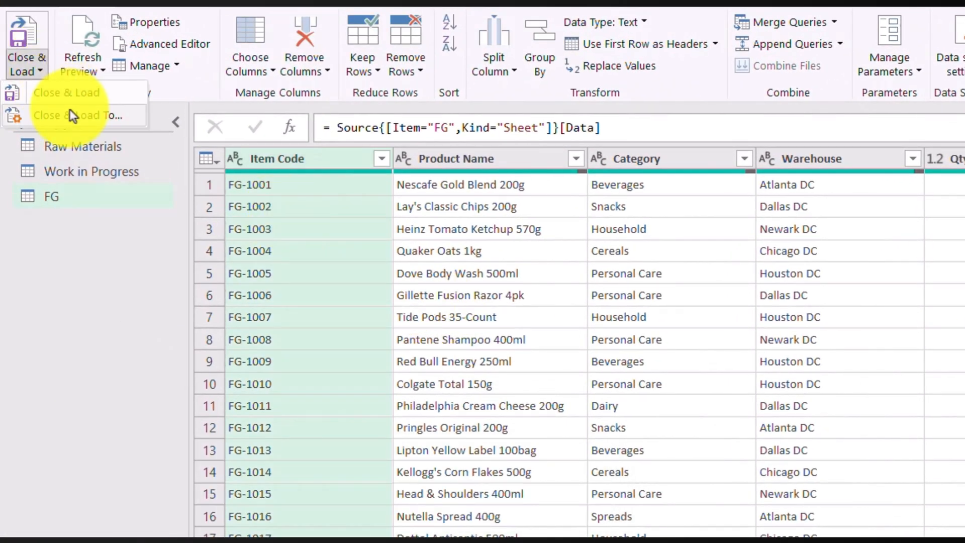
Step: Load the FG query as a table on a new worksheet and look through the Work in Progress, Raw Materials and FG sheets
{"action": "left_click", "coordinate": [73, 116]}
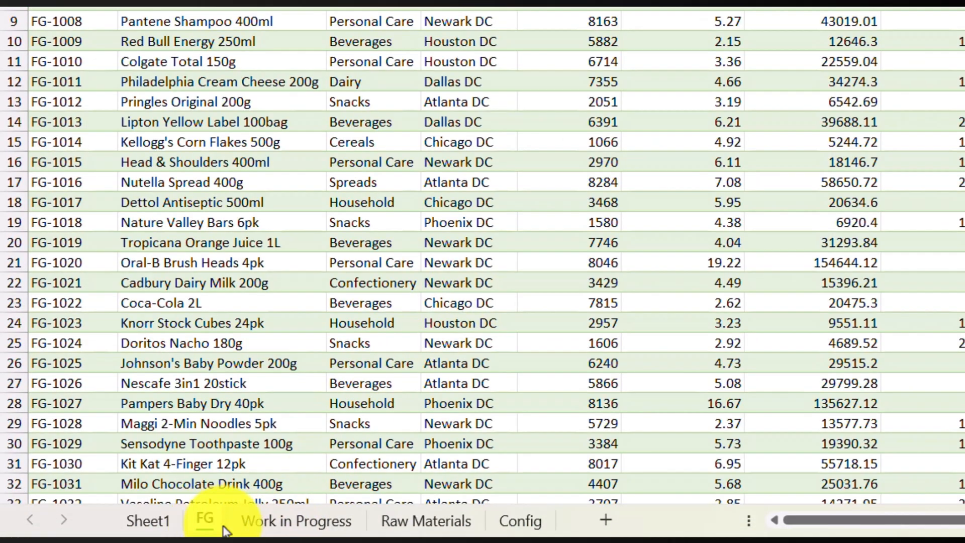
{"action": "left_click", "coordinate": [270, 525]}
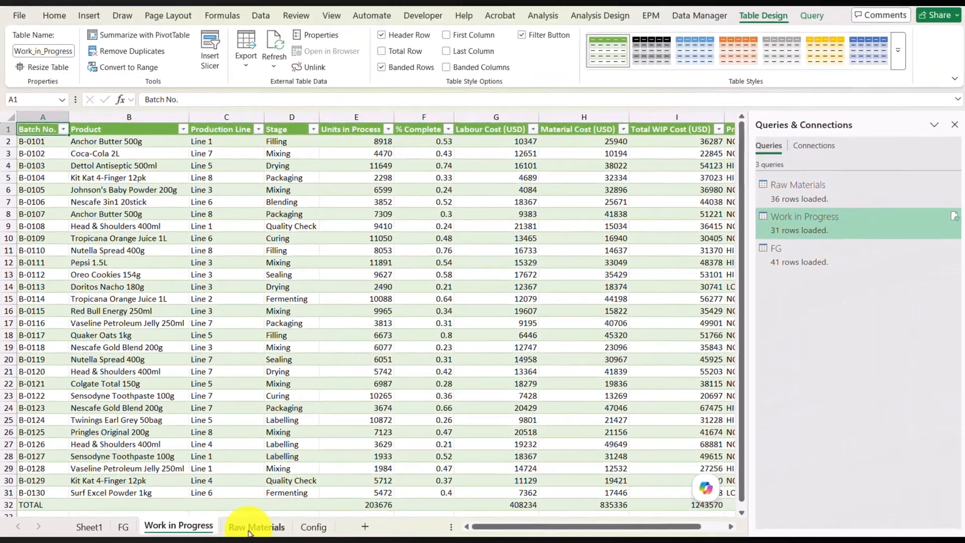
{"action": "left_click", "coordinate": [248, 525]}
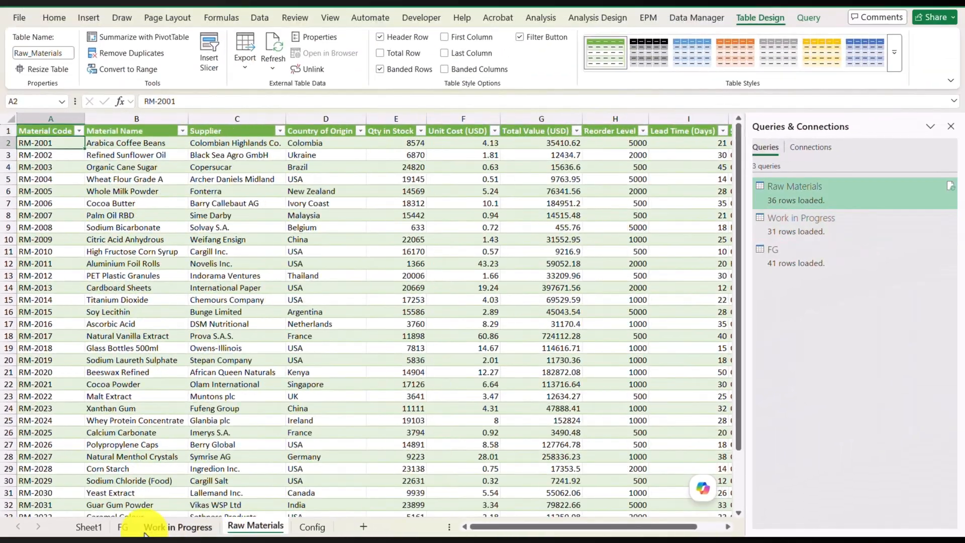
{"action": "left_click", "coordinate": [123, 525]}
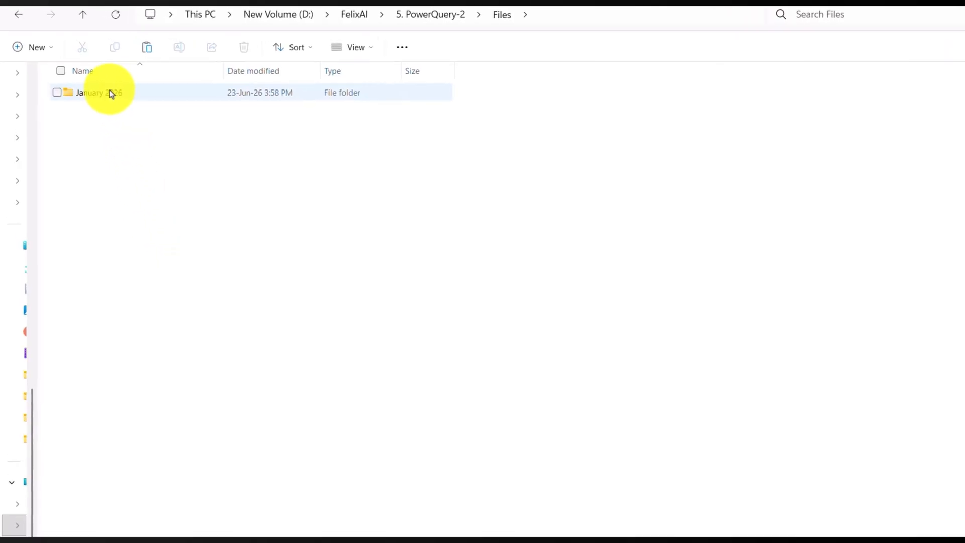
Step: Switch to File Explorer and duplicate the January 2026 folder within the Files folder
{"action": "left_click", "coordinate": [95, 86]}
{"action": "right_click", "coordinate": [170, 139]}
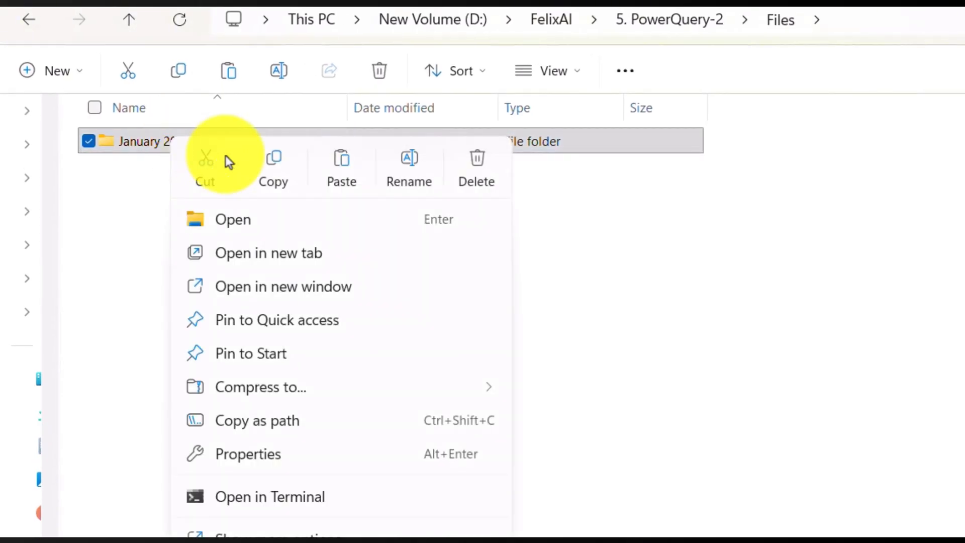
{"action": "left_click", "coordinate": [272, 168]}
{"action": "left_click", "coordinate": [217, 207]}
{"action": "right_click", "coordinate": [217, 207]}
{"action": "left_click", "coordinate": [267, 230]}
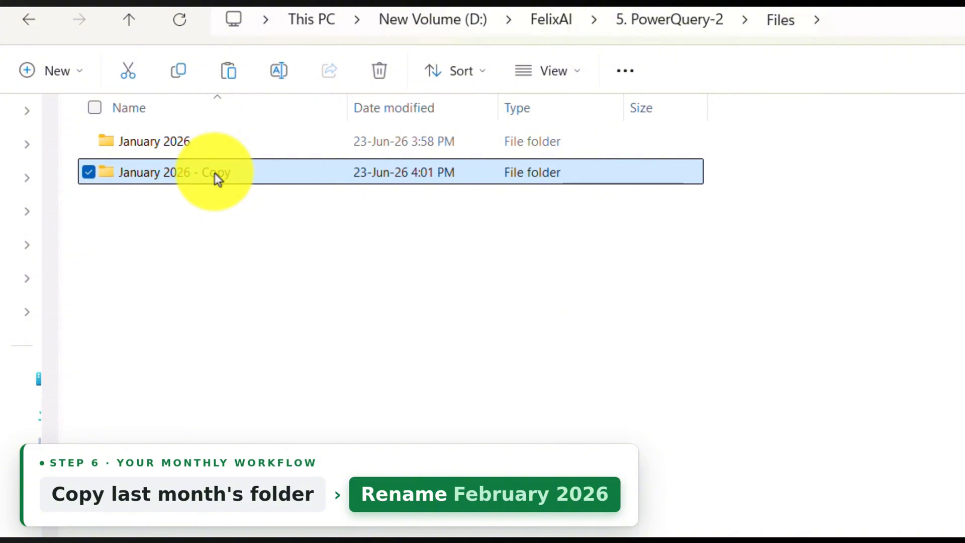
Step: Rename the copied folder to February 2026
{"action": "right_click", "coordinate": [215, 174]}
{"action": "left_click", "coordinate": [451, 214]}
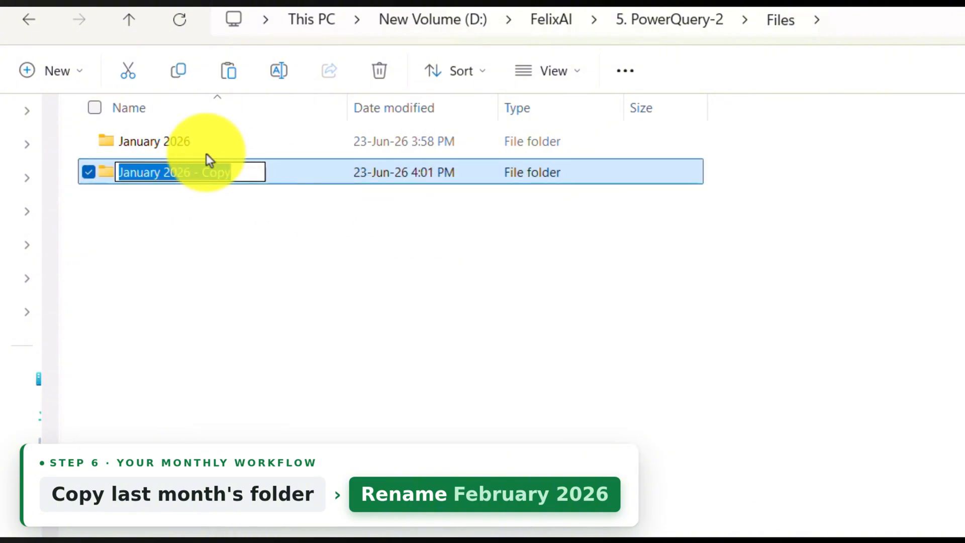
{"action": "type", "text": "February"}
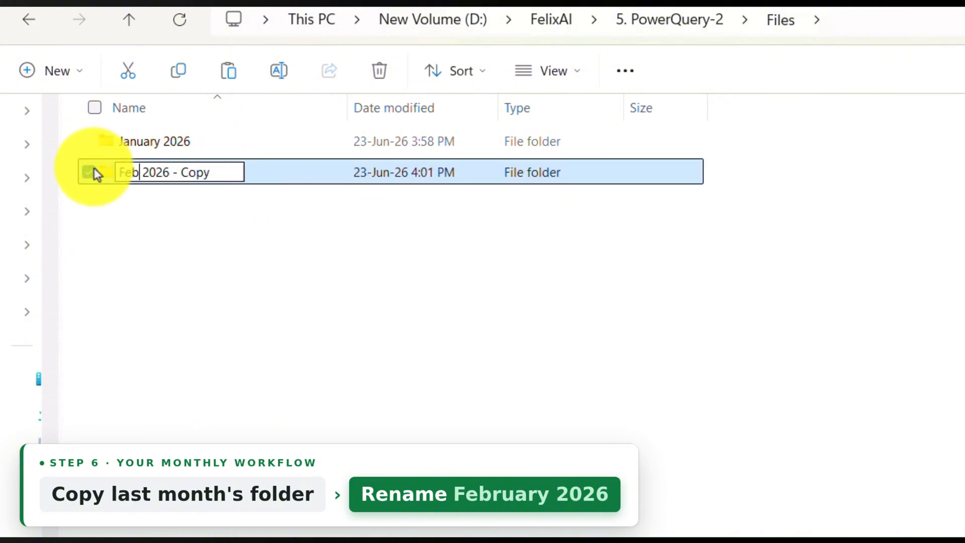
{"action": "left_click_drag", "start_coordinate": [197, 172], "coordinate": [270, 168]}
{"action": "key", "text": "BackSpace"}
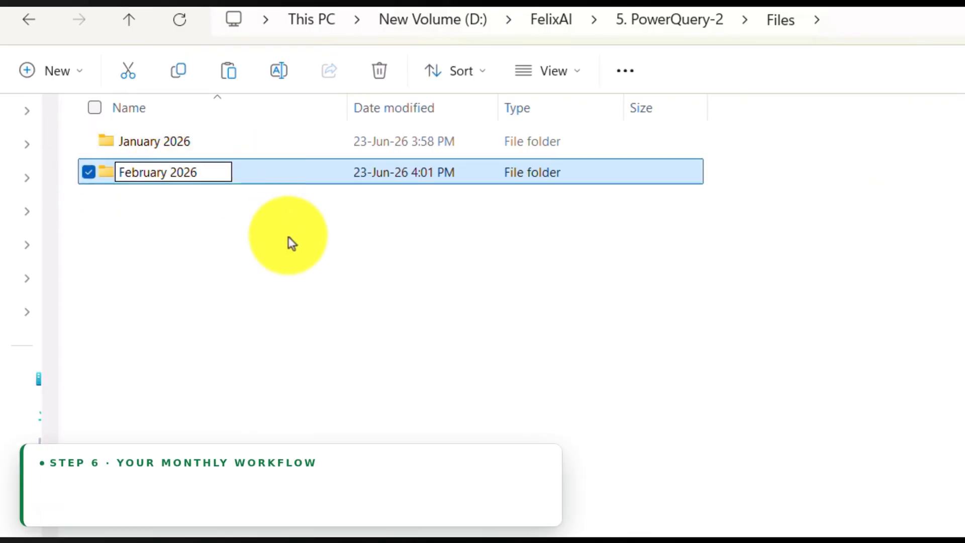
{"action": "key", "text": "Return"}
Step: Replace the old FG, Raw_Materials and Work_in_Progress files in the February 2026 folder with the new month's copied files
{"action": "double_click", "coordinate": [209, 178]}
{"action": "left_click", "coordinate": [218, 144]}
{"action": "left_click", "coordinate": [236, 203], "text": "ctrl"}
{"action": "left_click", "coordinate": [246, 234], "text": "ctrl"}
{"action": "key", "text": "Delete"}
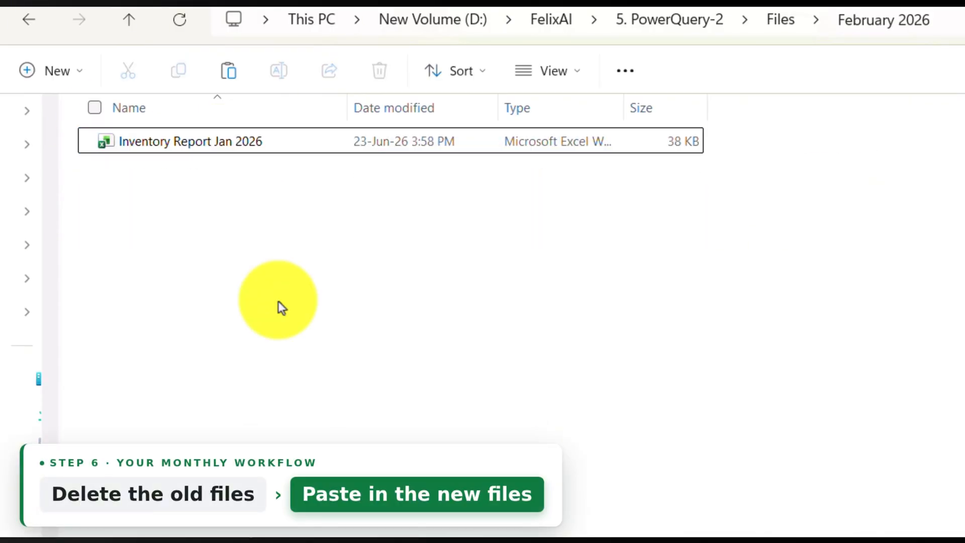
{"action": "key", "text": "ctrl+v"}
Step: Rename the report workbook in the February 2026 folder to Inventory Report Feb 2026
{"action": "left_click", "coordinate": [241, 172]}
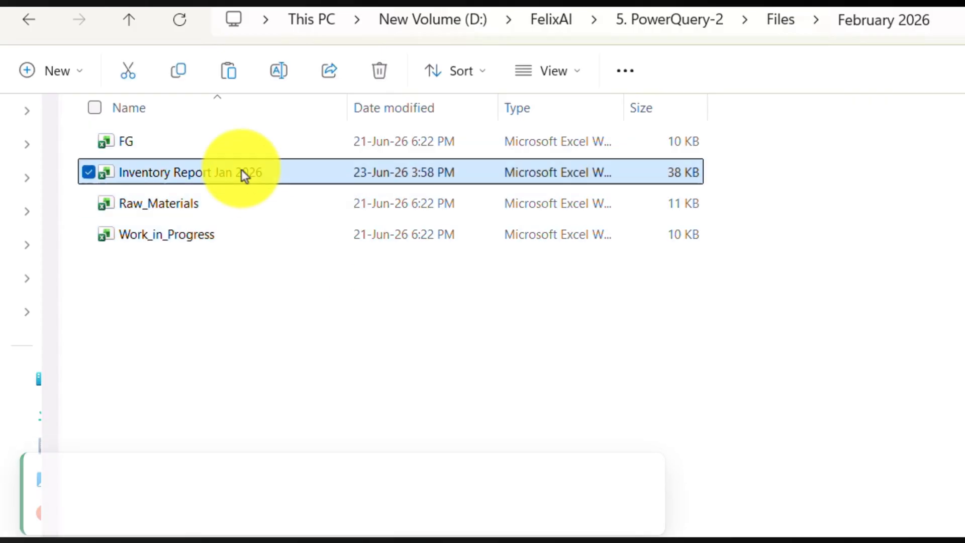
{"action": "right_click", "coordinate": [246, 173]}
{"action": "left_click", "coordinate": [404, 206]}
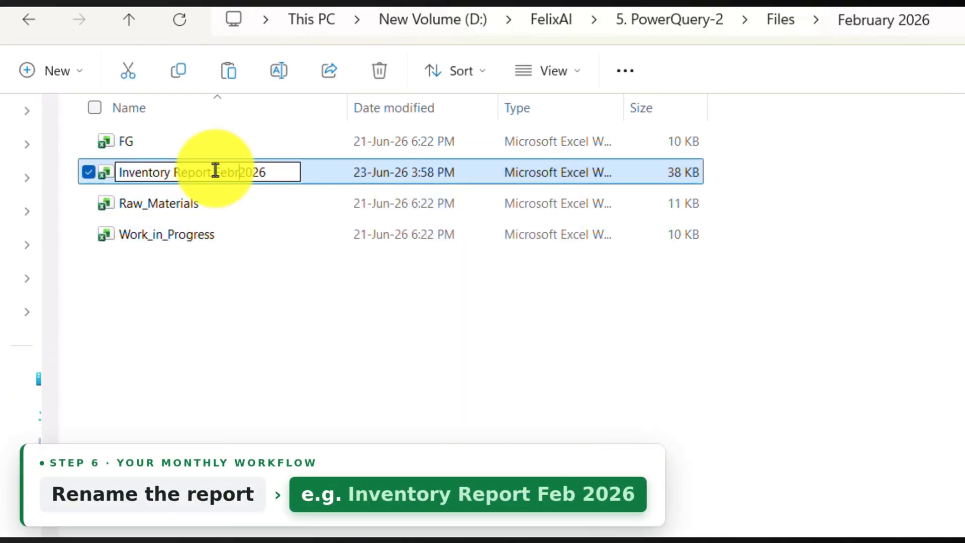
{"action": "key", "text": "BackSpace"}
{"action": "key", "text": "Return"}
Step: Open the February inventory report in Excel, refresh all queries and check the Qty on Hand values on the FG sheet
{"action": "double_click", "coordinate": [209, 172]}
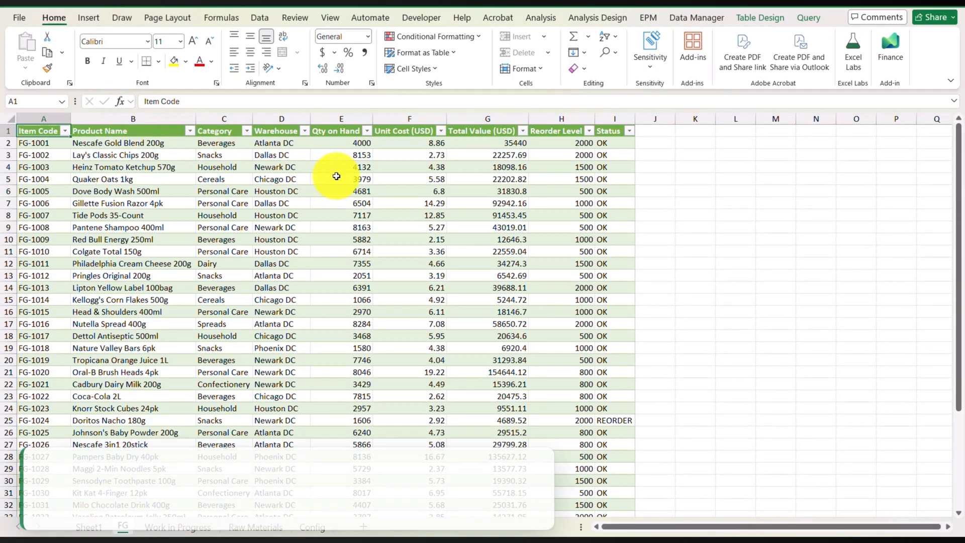
{"action": "left_click", "coordinate": [259, 18]}
{"action": "left_click", "coordinate": [238, 46]}
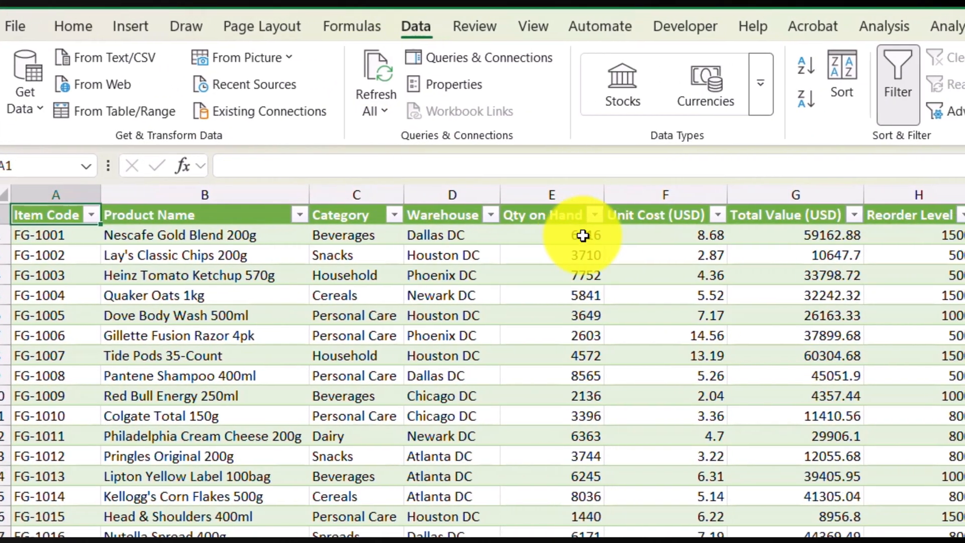
{"action": "left_click", "coordinate": [600, 238]}
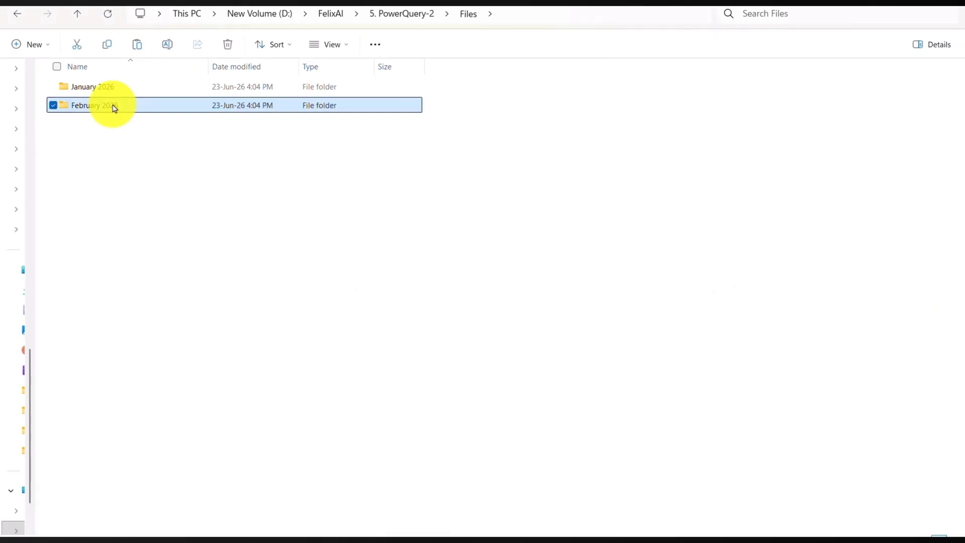
Step: Switch to File Explorer and paste a copy of the previous month's folder into the Files folder
{"action": "right_click", "coordinate": [108, 152]}
{"action": "left_click", "coordinate": [126, 164]}
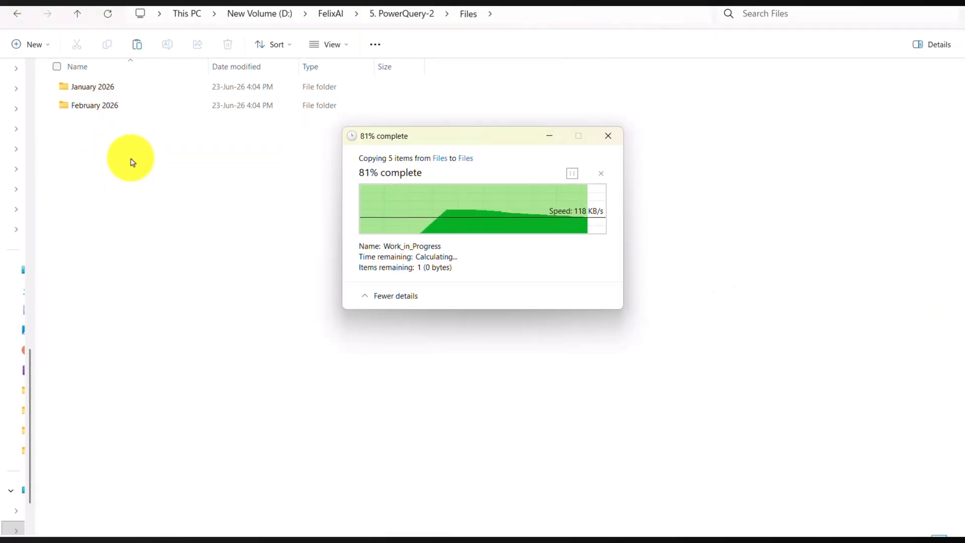
Step: Rename the copied month folder in the Files folder to March 2026
{"action": "right_click", "coordinate": [123, 125]}
{"action": "left_click", "coordinate": [180, 142]}
{"action": "left_click_drag", "start_coordinate": [100, 125], "coordinate": [59, 126]}
{"action": "type", "text": "March"}
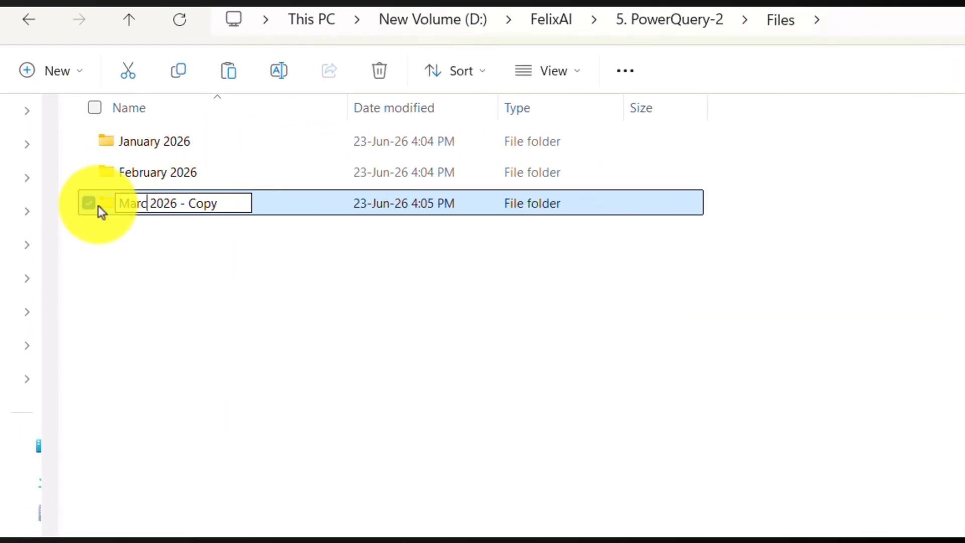
{"action": "left_click_drag", "start_coordinate": [184, 207], "coordinate": [266, 219]}
{"action": "key", "text": "BackSpace"}
{"action": "key", "text": "Return"}
Step: Replace the old FG, Raw_Materials and Work_in_Progress files in the March 2026 folder with the copied files from Q1_Mar
{"action": "double_click", "coordinate": [196, 211]}
{"action": "left_click", "coordinate": [201, 146]}
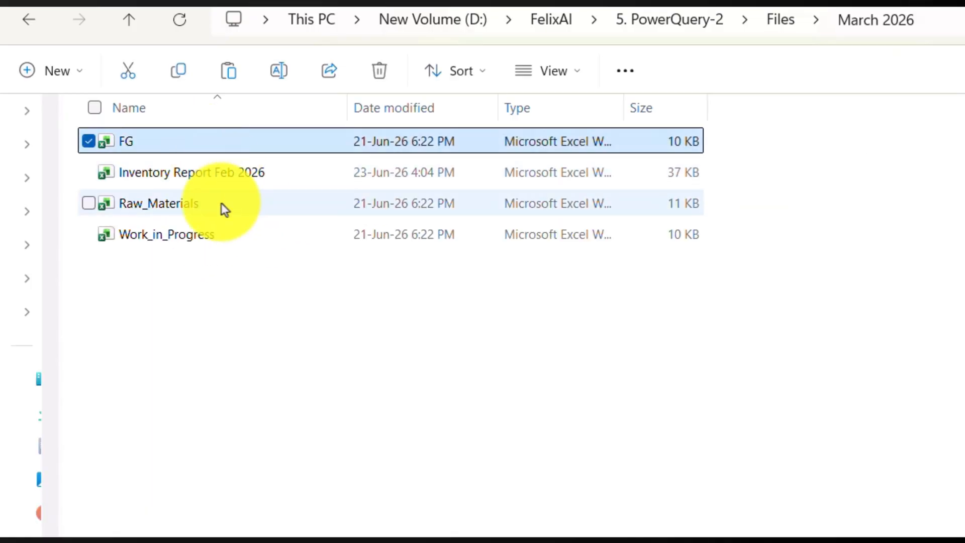
{"action": "left_click", "coordinate": [221, 206], "text": "ctrl"}
{"action": "left_click", "coordinate": [227, 240], "text": "ctrl"}
{"action": "key", "text": "Delete"}
{"action": "right_click", "coordinate": [262, 200]}
{"action": "left_click", "coordinate": [304, 228]}
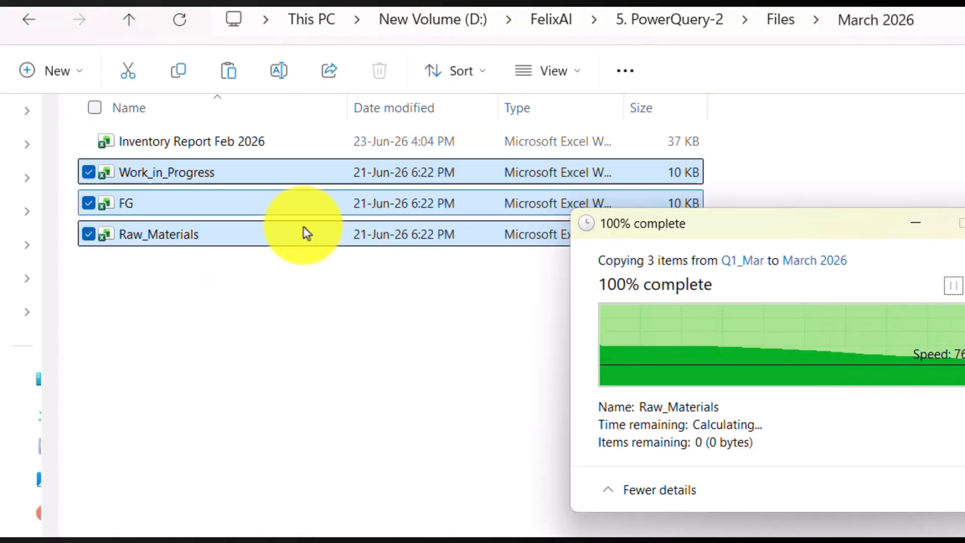
Step: Rename the report workbook in the March 2026 folder to Inventory Report Mar 2026
{"action": "left_click", "coordinate": [241, 145]}
{"action": "left_click", "coordinate": [241, 145]}
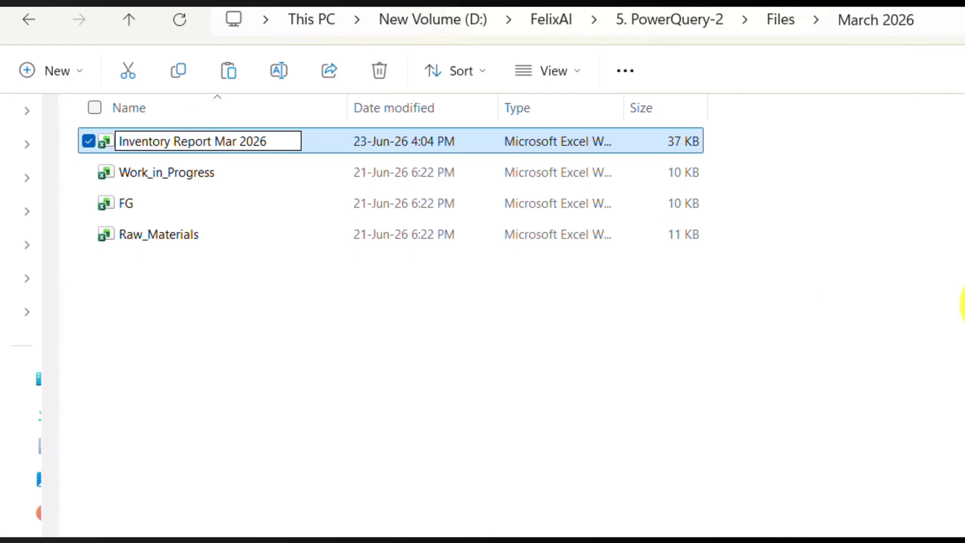
{"action": "key", "text": "Return"}
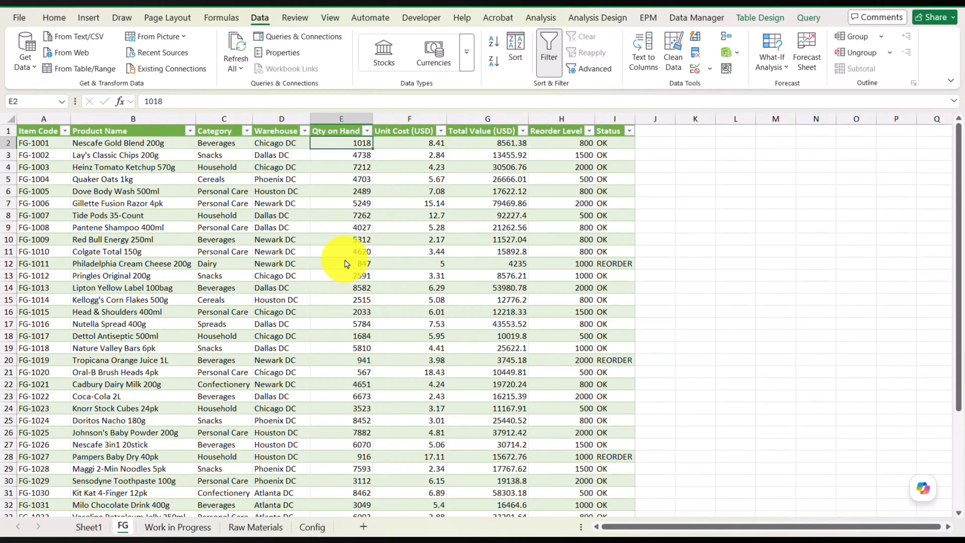
Step: In the Excel inventory report, set the Raw Materials query to refresh its data when opening the file
{"action": "right_click", "coordinate": [836, 190]}
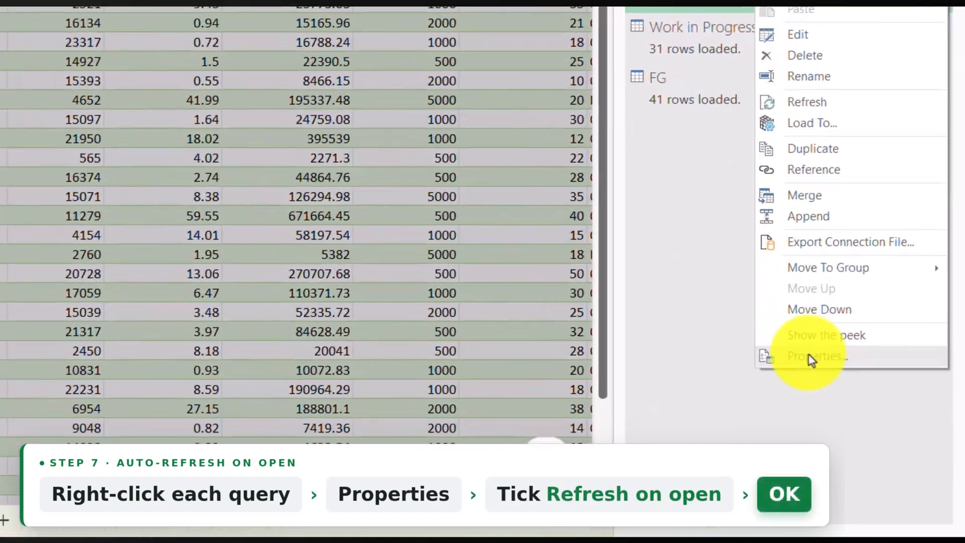
{"action": "left_click", "coordinate": [872, 423]}
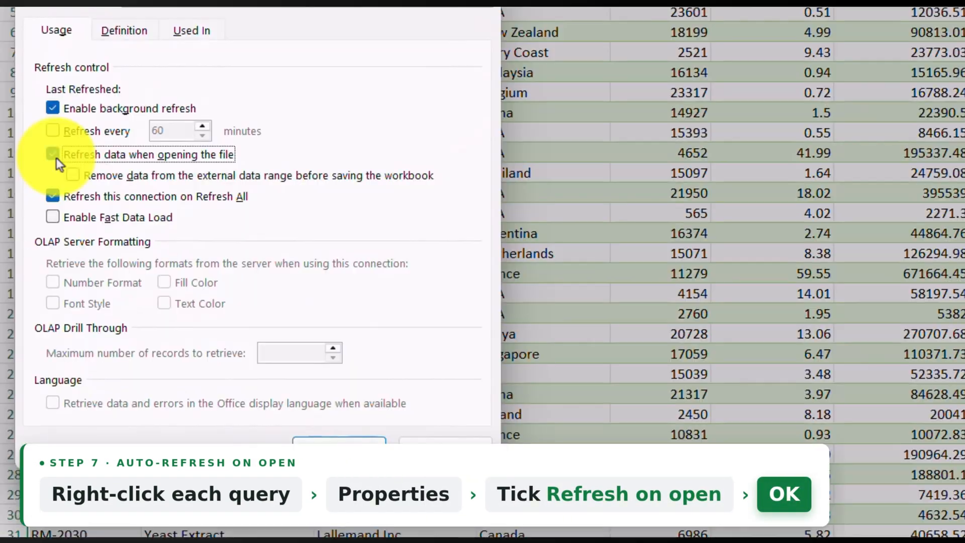
{"action": "left_click", "coordinate": [53, 155]}
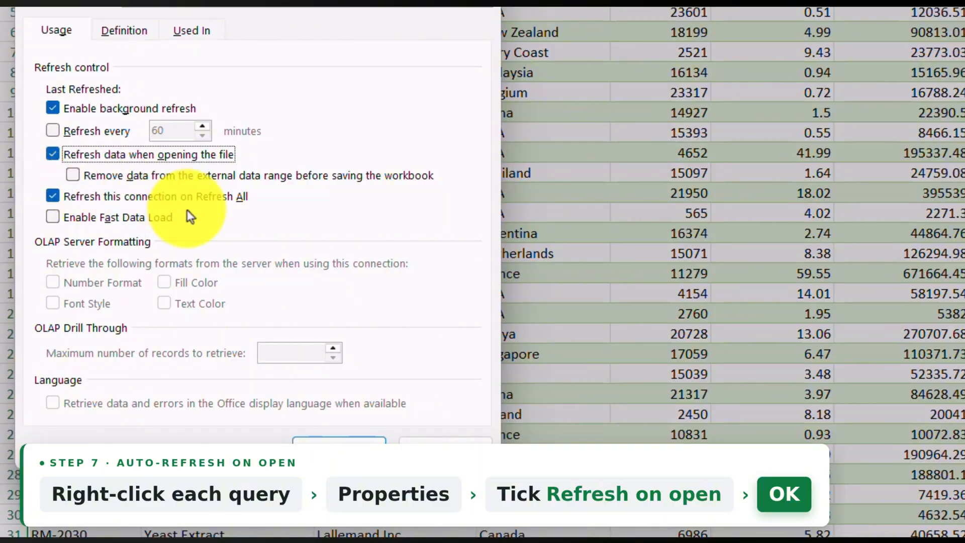
{"action": "left_click", "coordinate": [327, 454]}
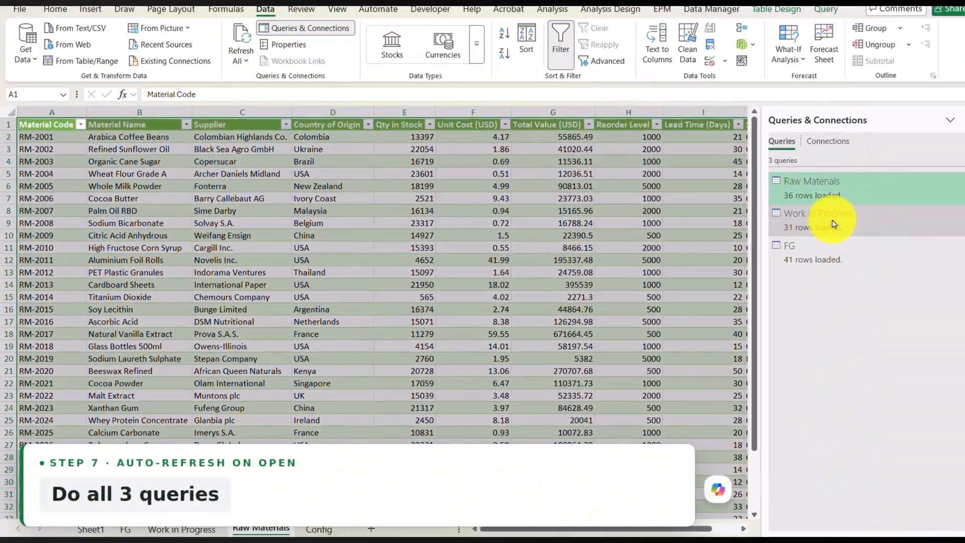
Step: Set the Work in Progress query to refresh its data when opening the file
{"action": "left_click", "coordinate": [814, 227]}
{"action": "right_click", "coordinate": [814, 227]}
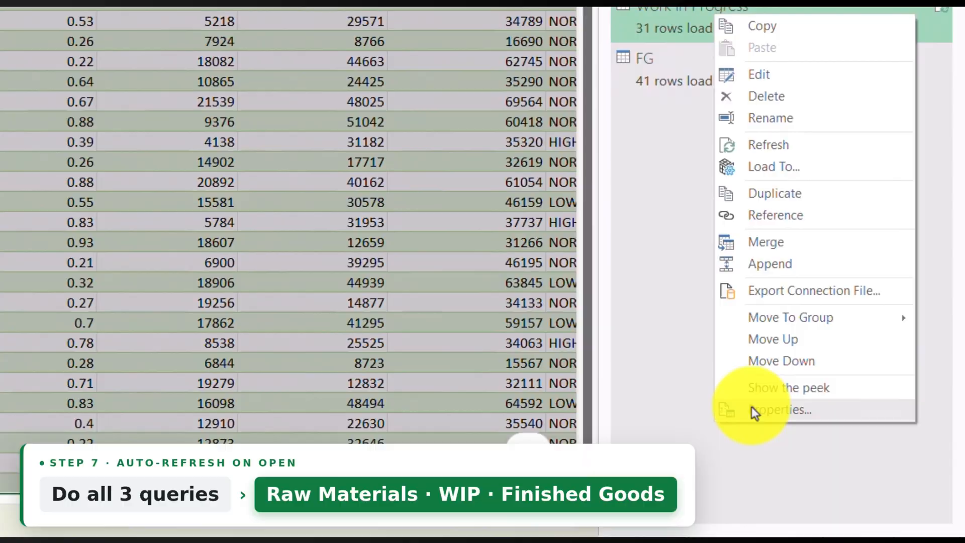
{"action": "left_click", "coordinate": [830, 461]}
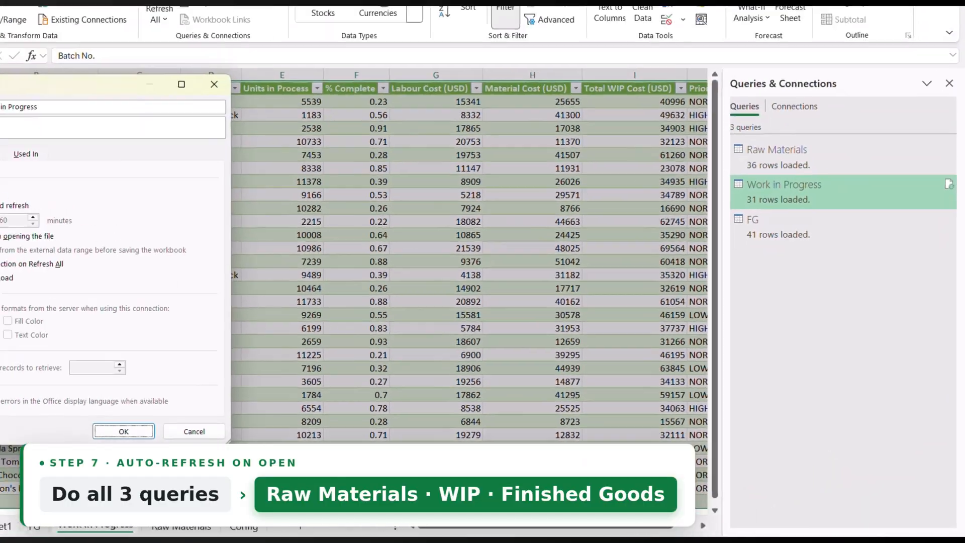
{"action": "left_click", "coordinate": [63, 271]}
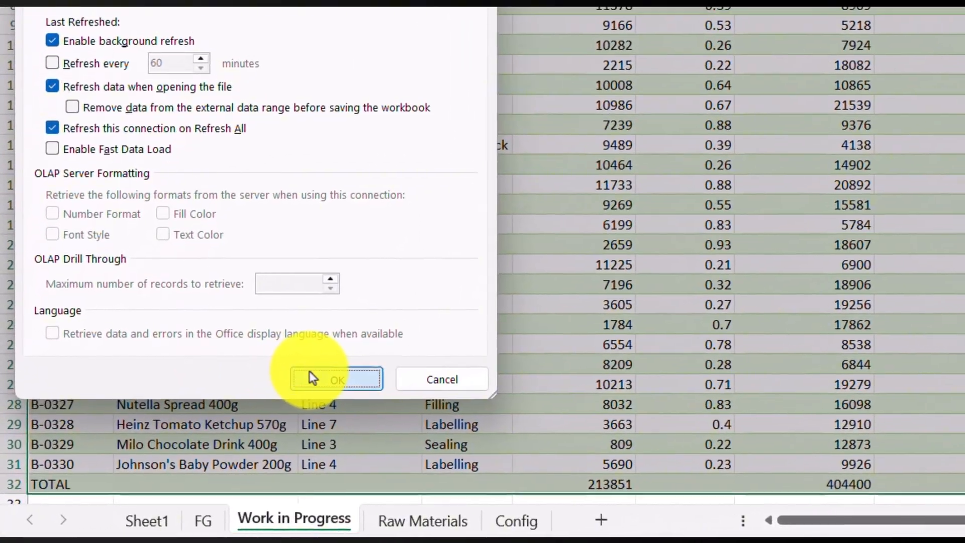
{"action": "left_click", "coordinate": [266, 397]}
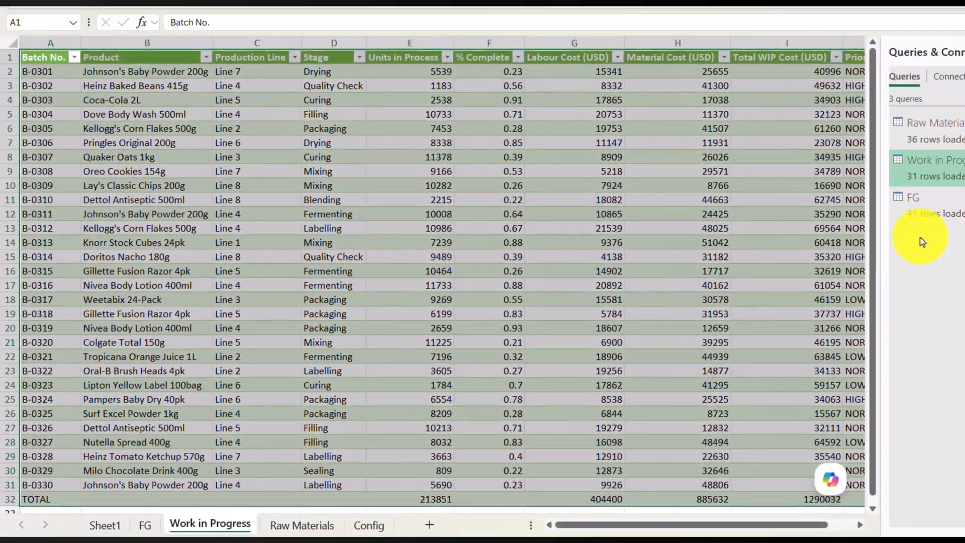